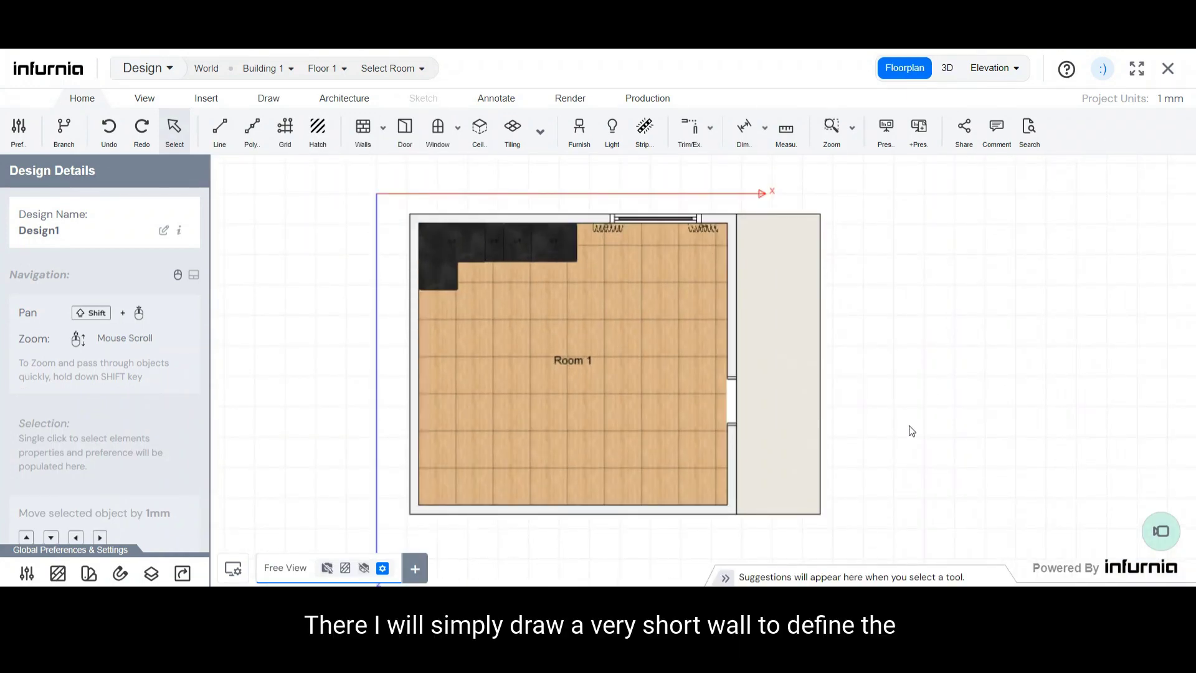
- Draw 100 mm high walls with the 150mm composite along the three outer edges of the balcony slab
scroll(908, 427, "up", 1)
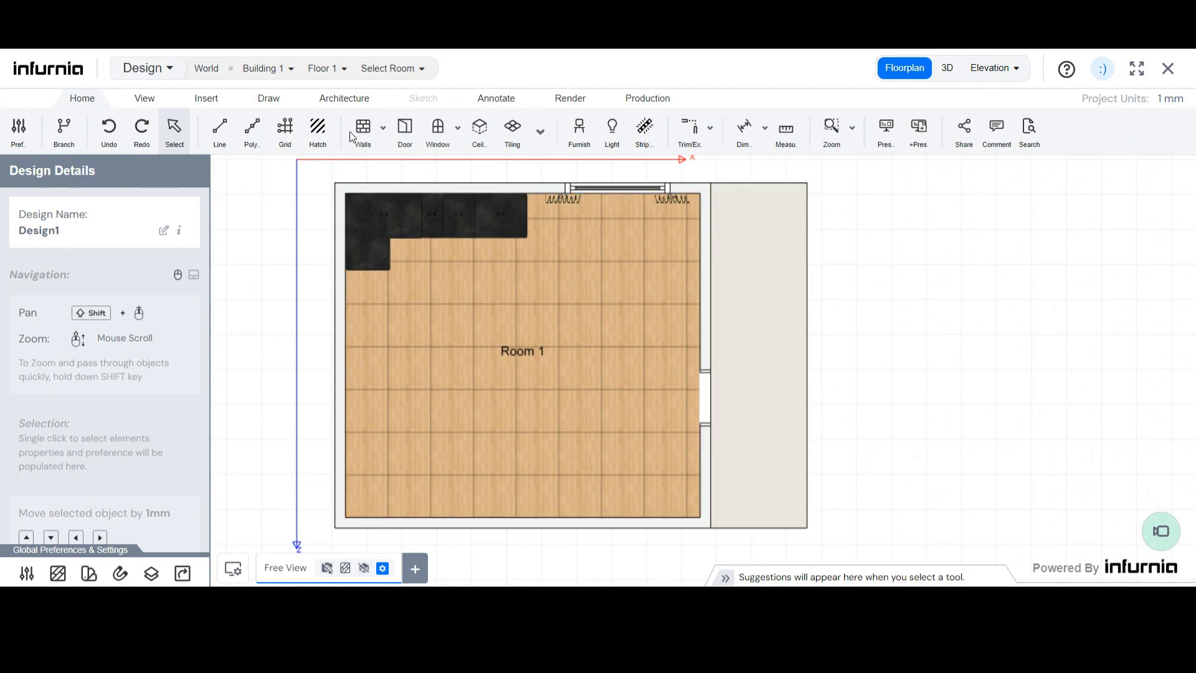
left_click(367, 129)
type("100")
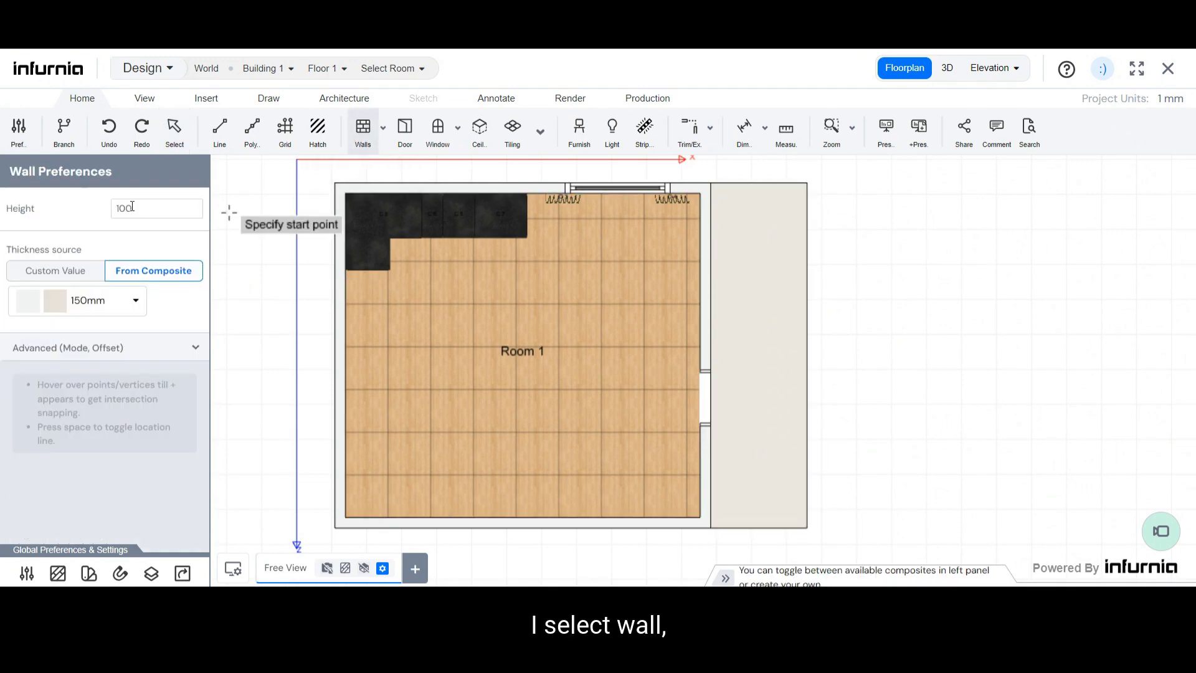
scroll(715, 193, "up", 2)
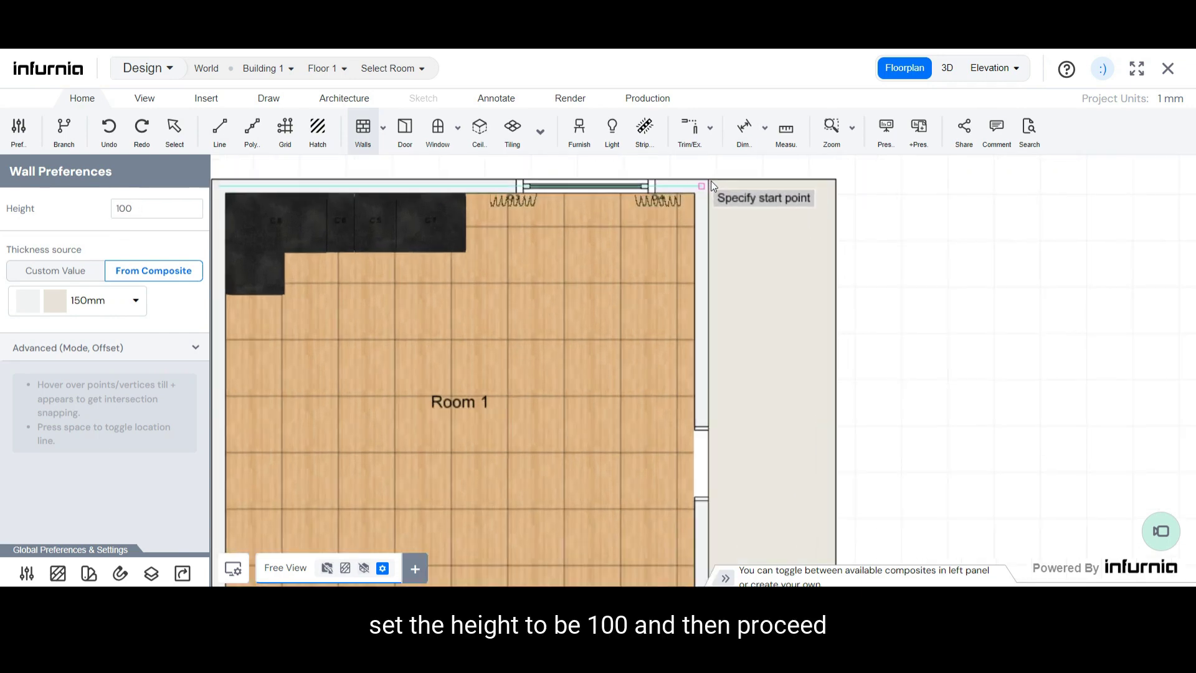
scroll(714, 181, "up", 2)
left_click(711, 176)
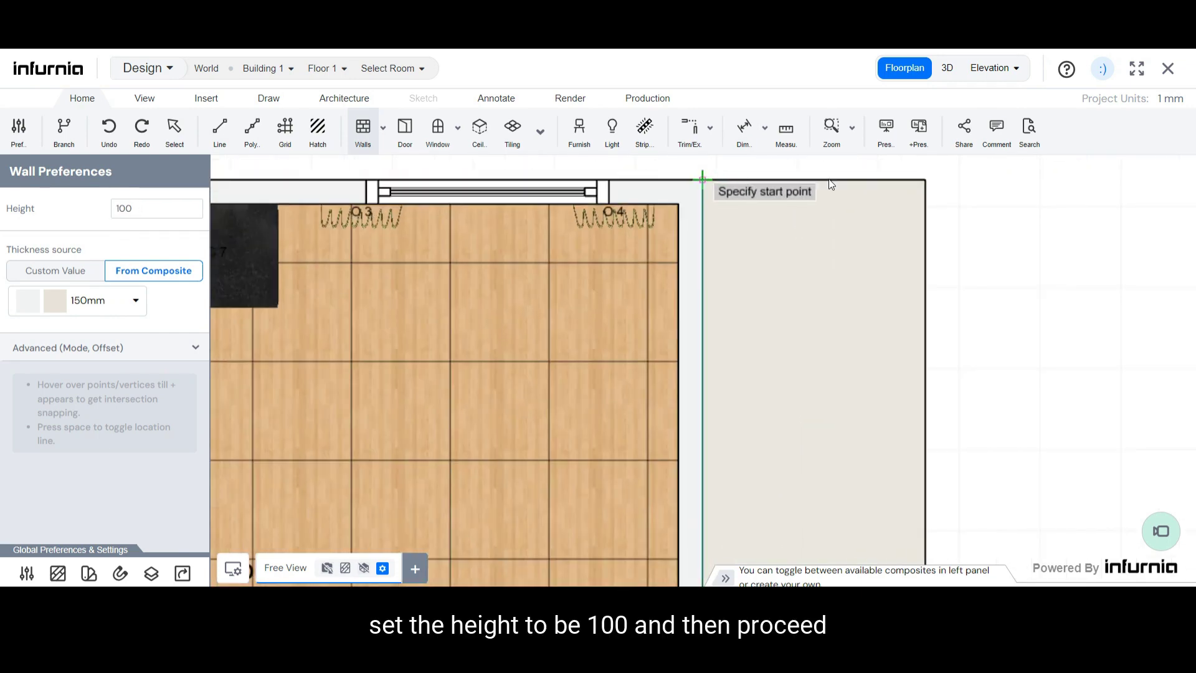
left_click(922, 174)
scroll(885, 177, "down", 3)
scroll(877, 429, "up", 2)
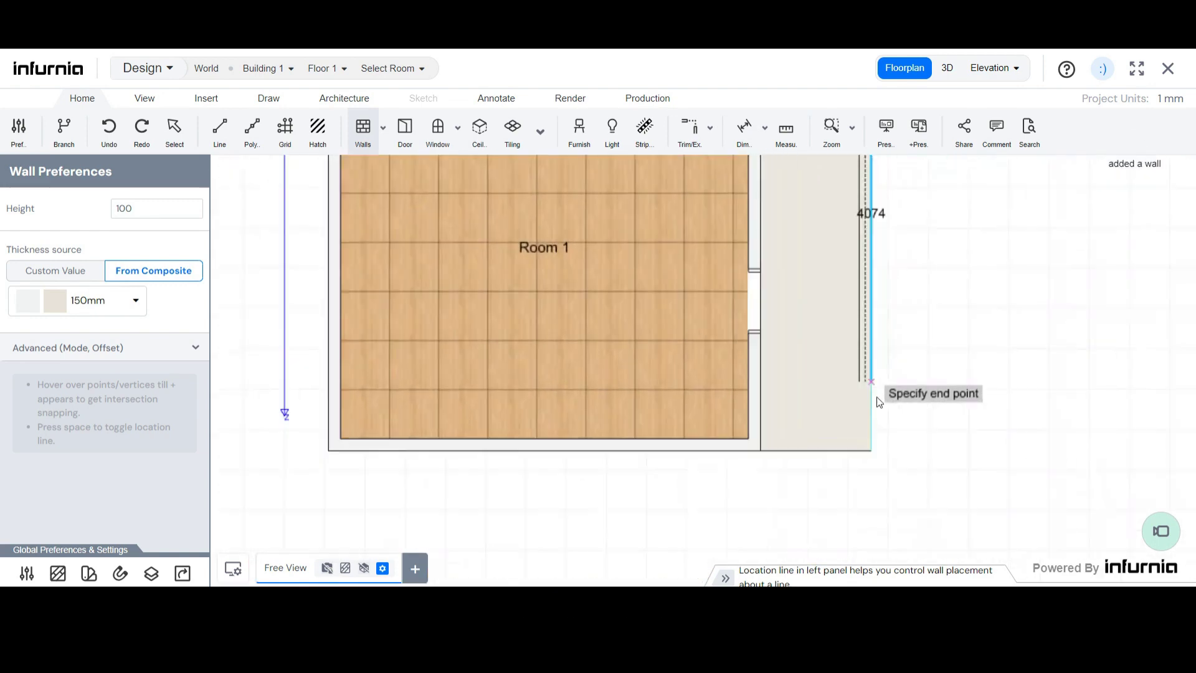
left_click(871, 451)
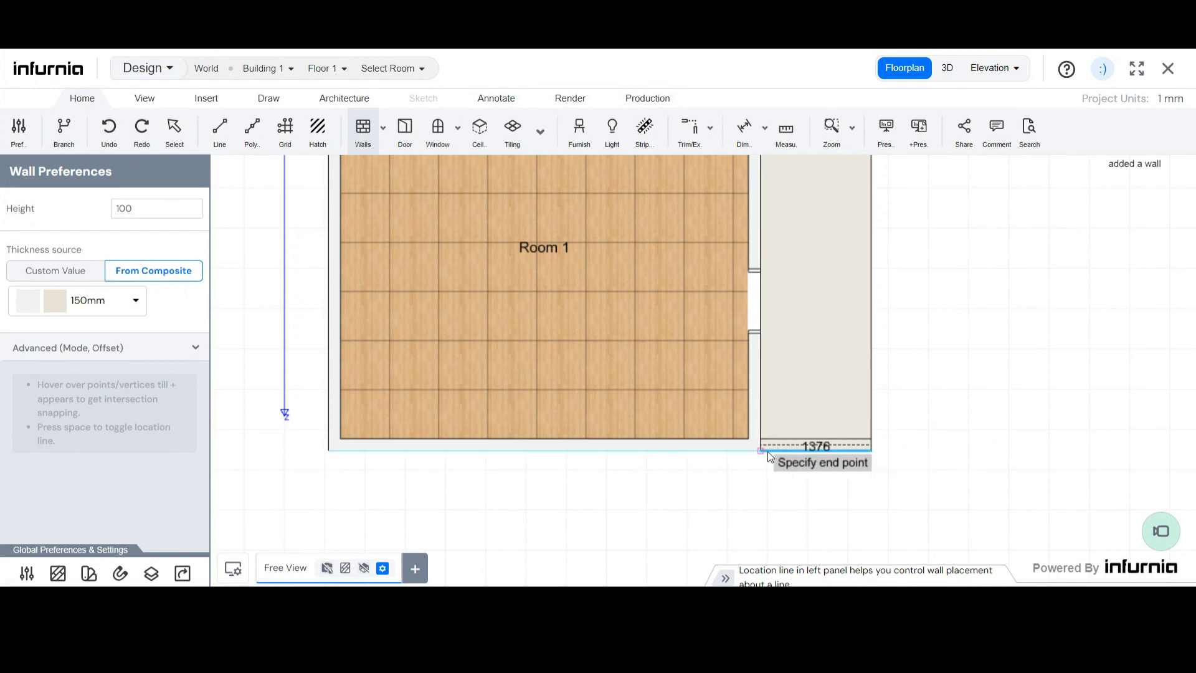
- Show the model in 3D and open the Tiling and Cutting Tool on the outer face of the long low balcony wall
left_click(947, 68)
scroll(836, 488, "up", 10)
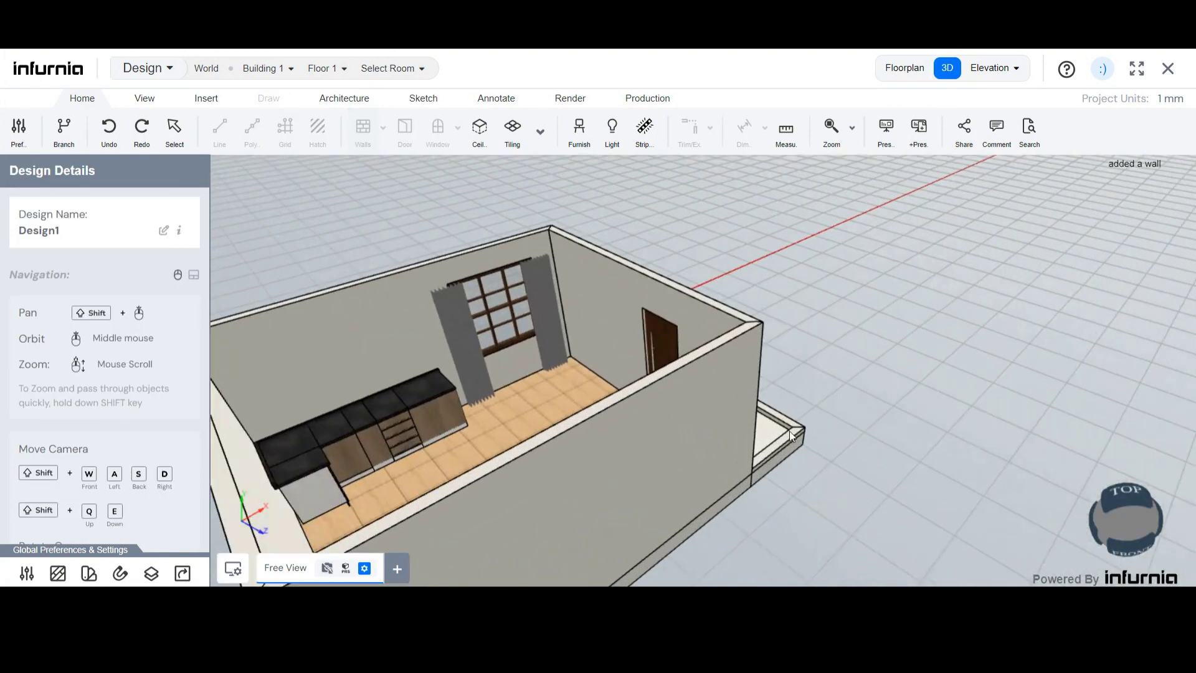
middle_click_drag(698, 445, 717, 375)
scroll(711, 378, "up", 4)
scroll(706, 398, "down", 3)
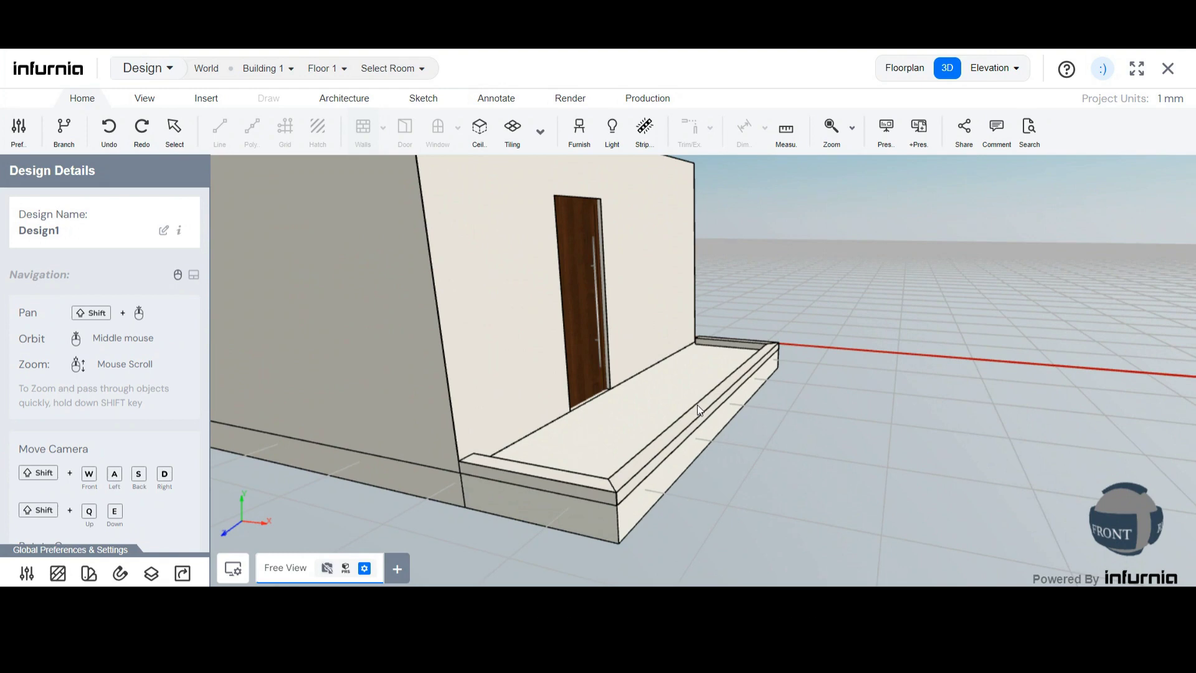
scroll(629, 476, "down", 4)
scroll(627, 487, "up", 6)
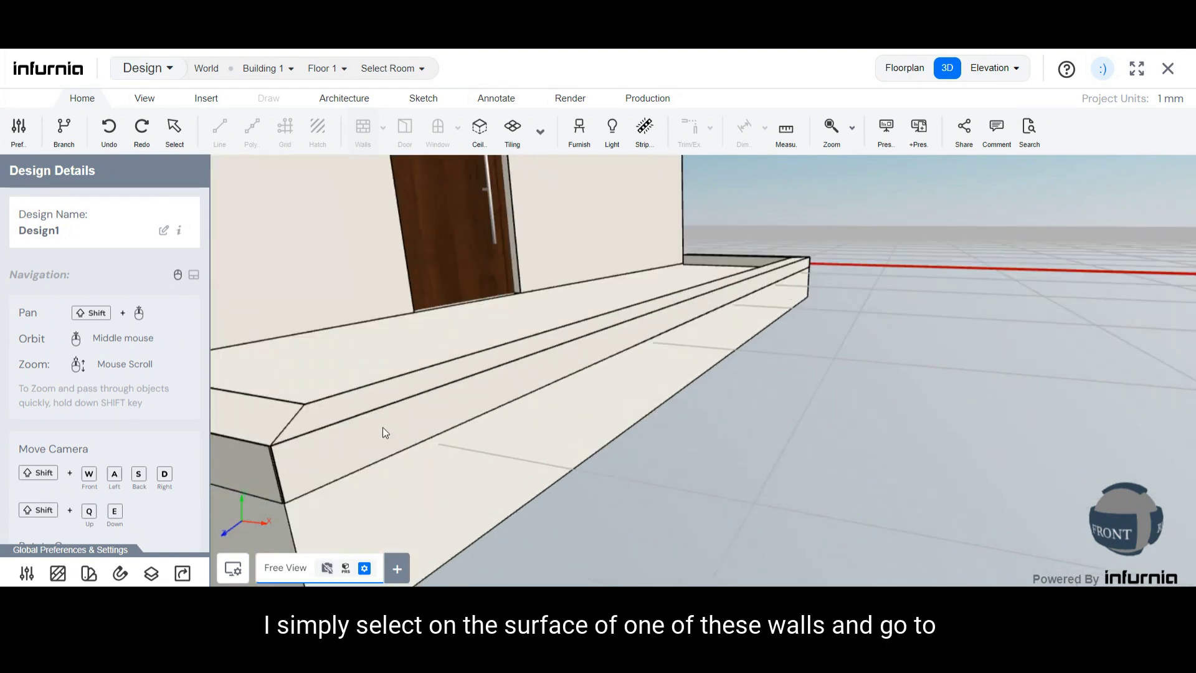
left_click(382, 429)
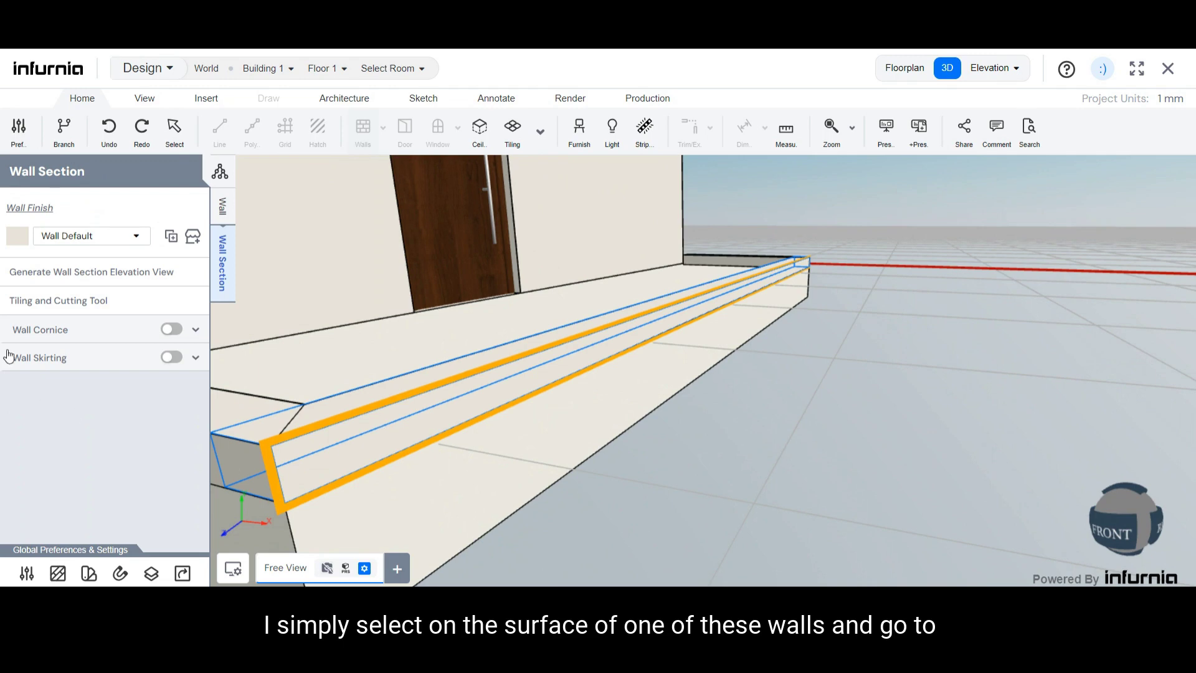
left_click(41, 302)
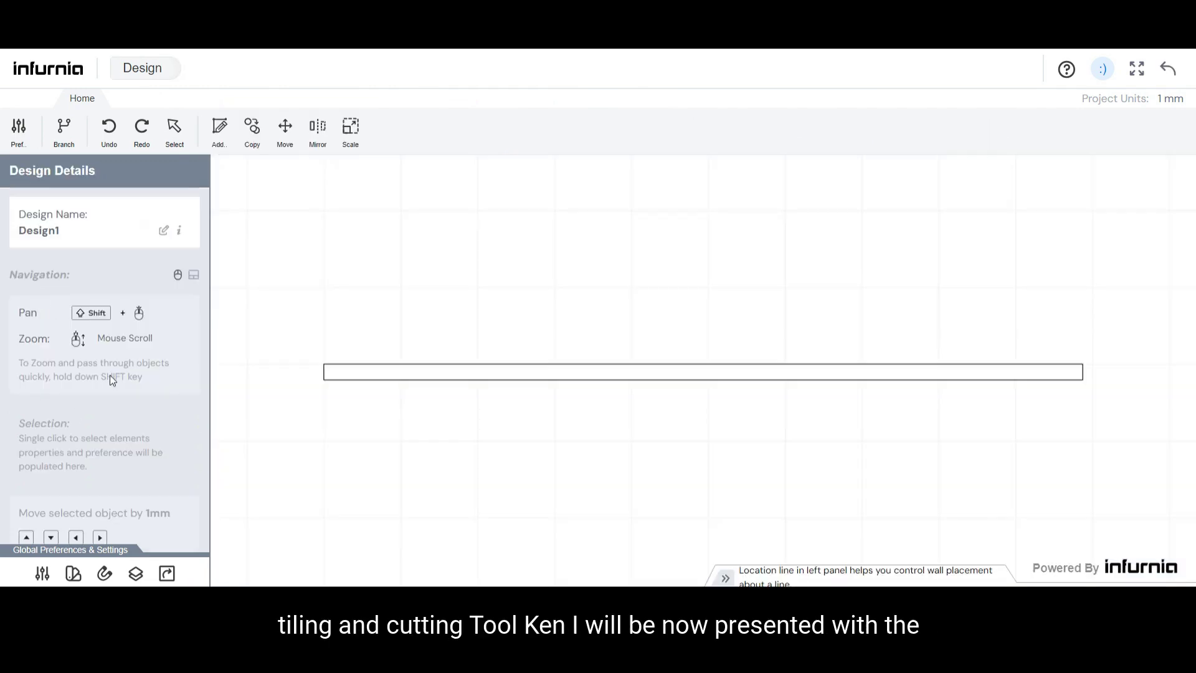
- Start a new shape sketch and draw a 900 mm vertical line upward from the wall face's upper-left corner
left_click(222, 132)
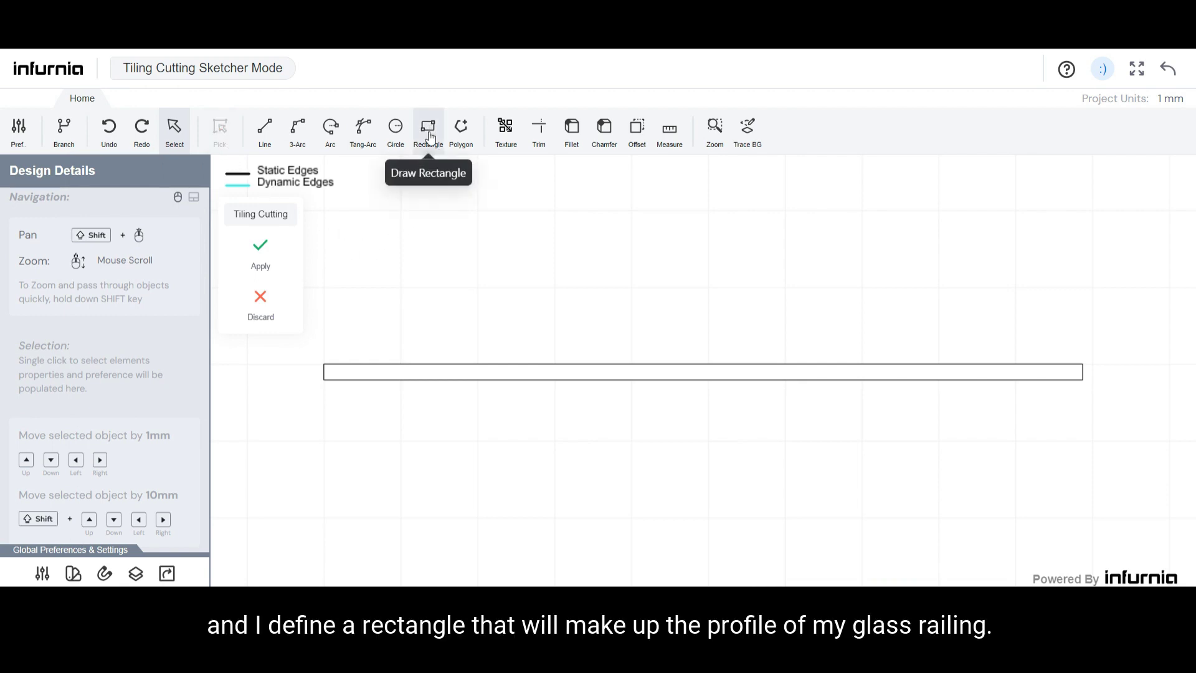
left_click(260, 135)
left_click(324, 365)
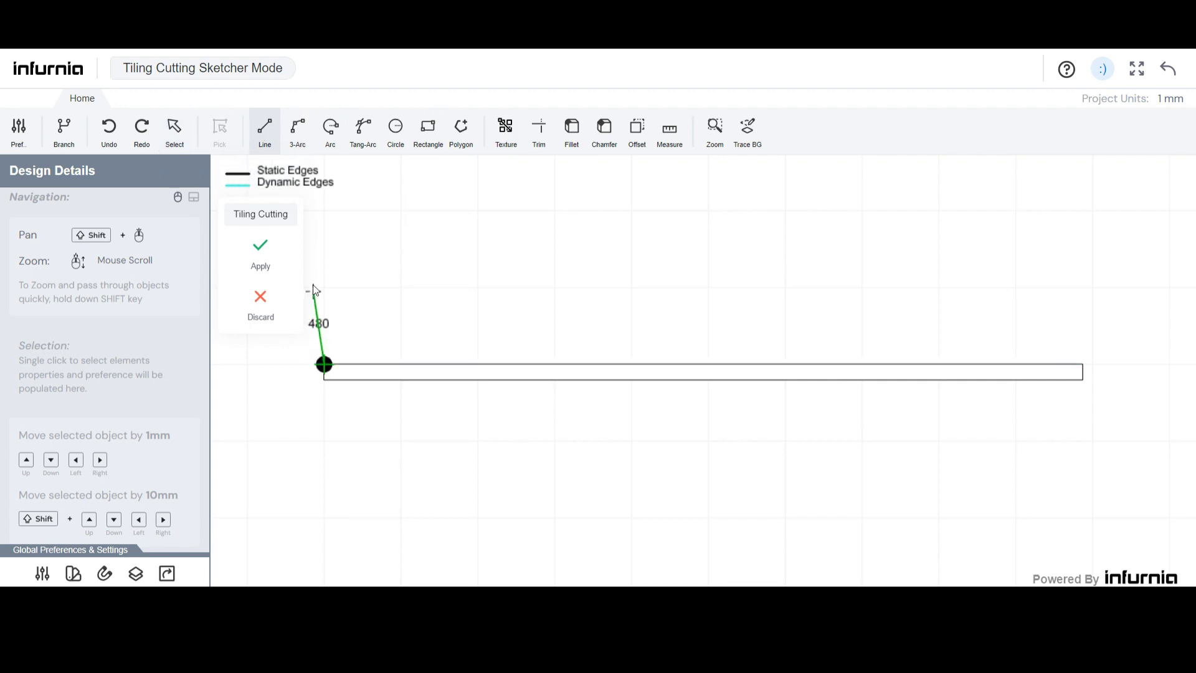
type("900")
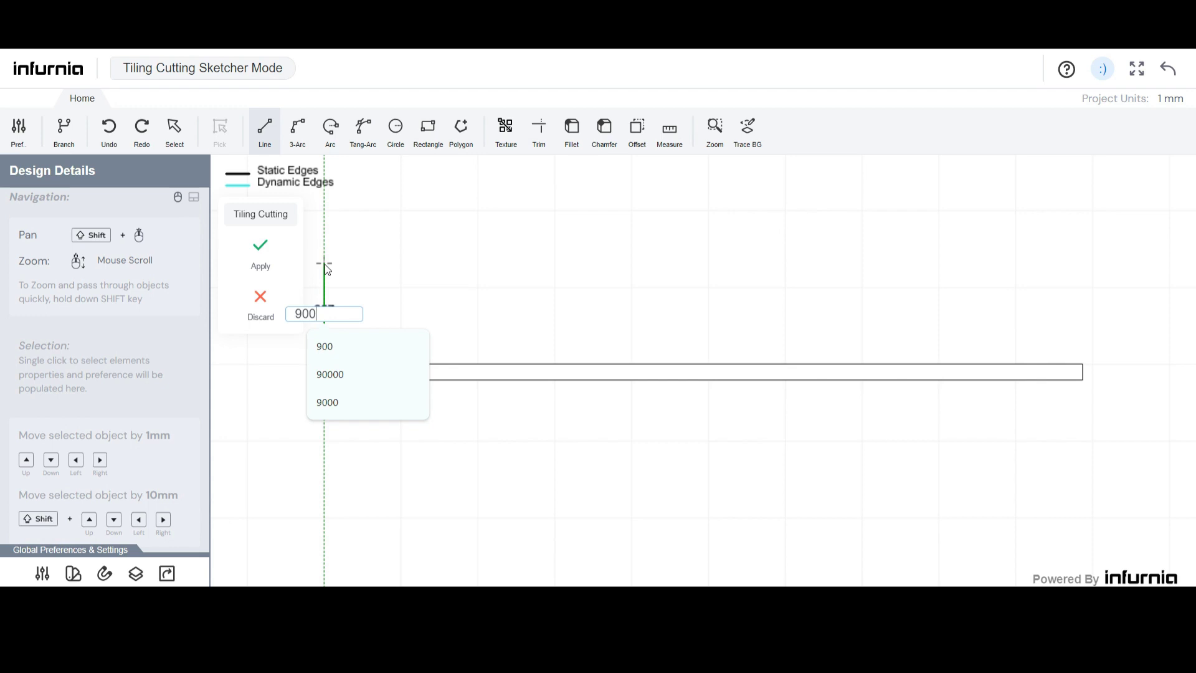
key("Return")
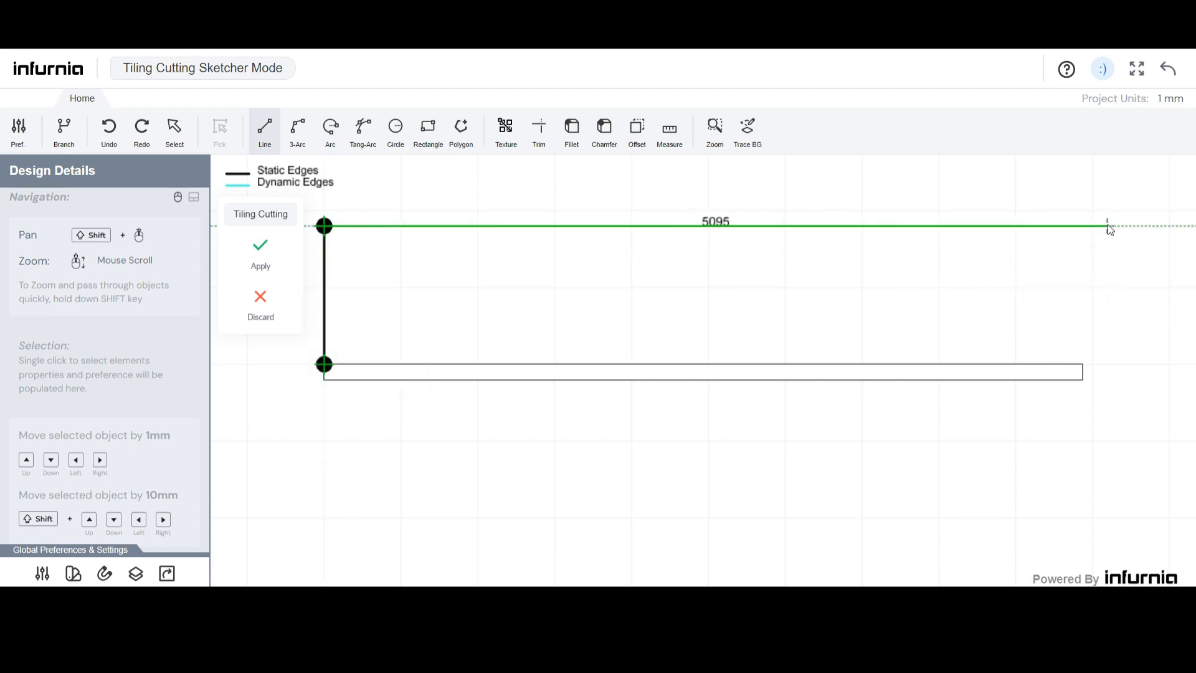
- Draw a 900 mm high rectangle from the line's upper end to the wall face's upper-right corner and apply the sketch
left_click(428, 127)
left_click(324, 226)
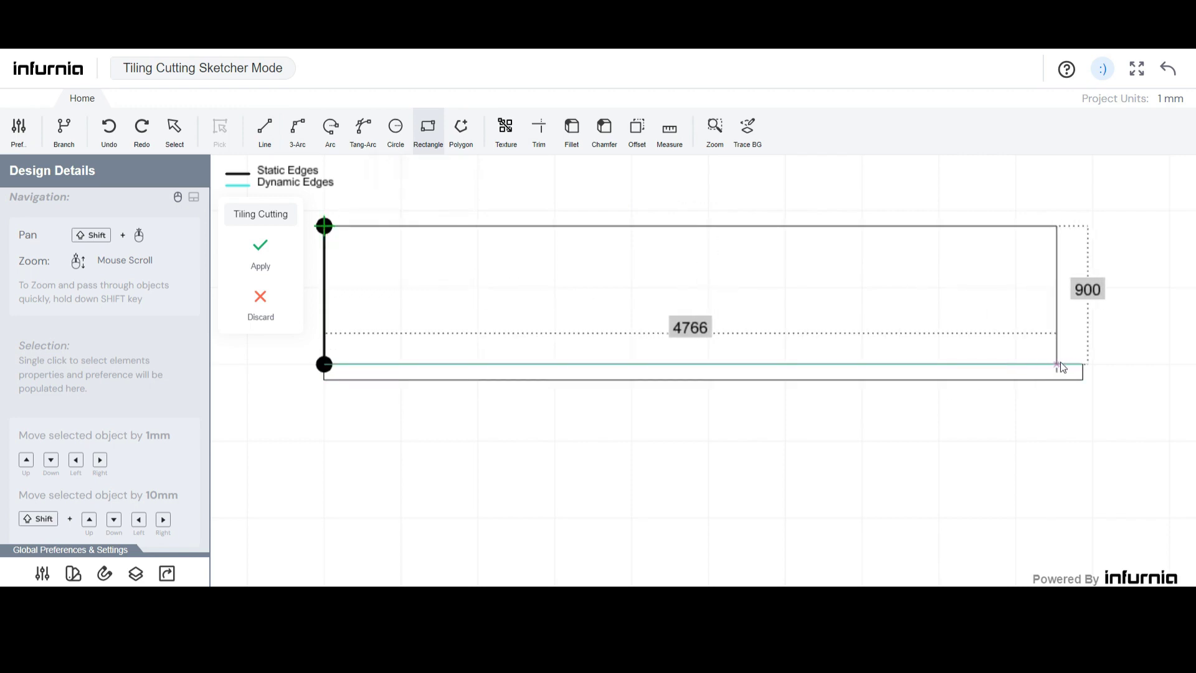
left_click(1083, 365)
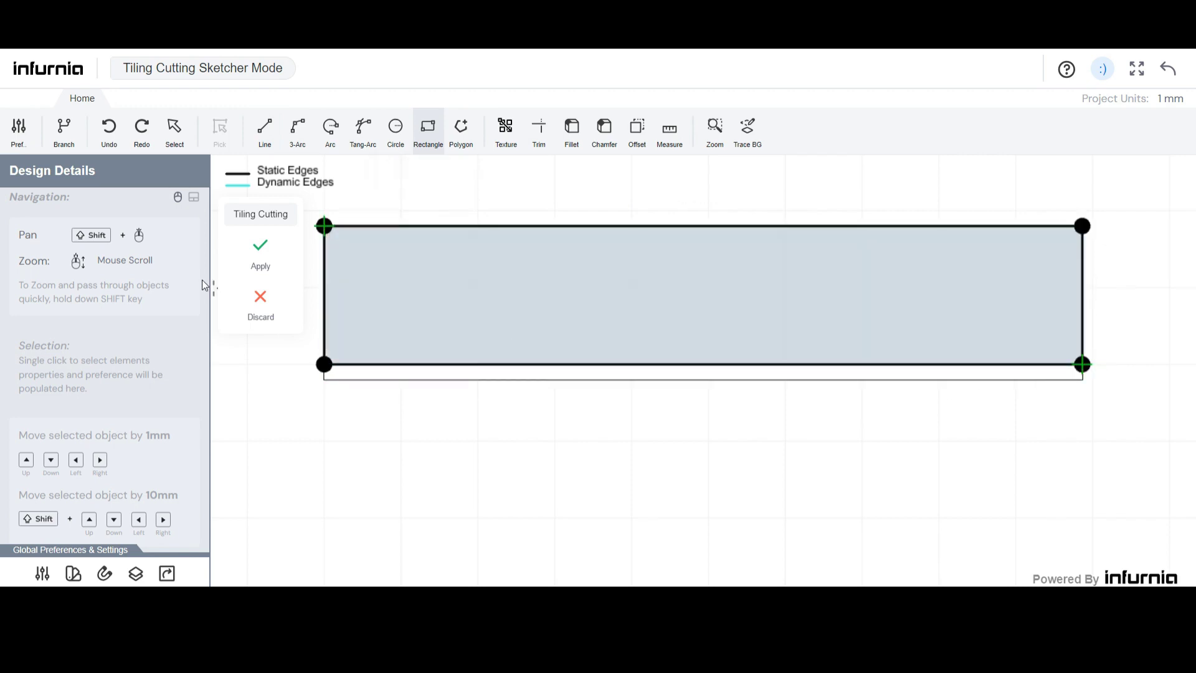
left_click(261, 248)
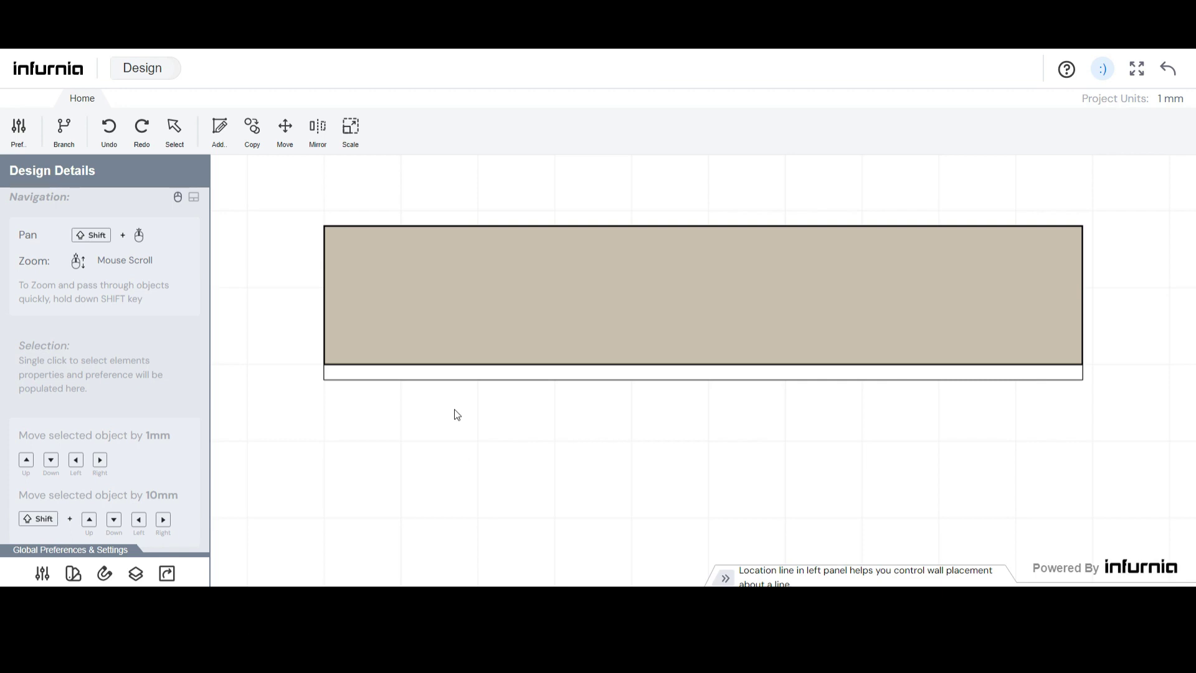
- Apply the Basalt Grey paint from the Wall Texture store to the railing rectangle
left_click(378, 345)
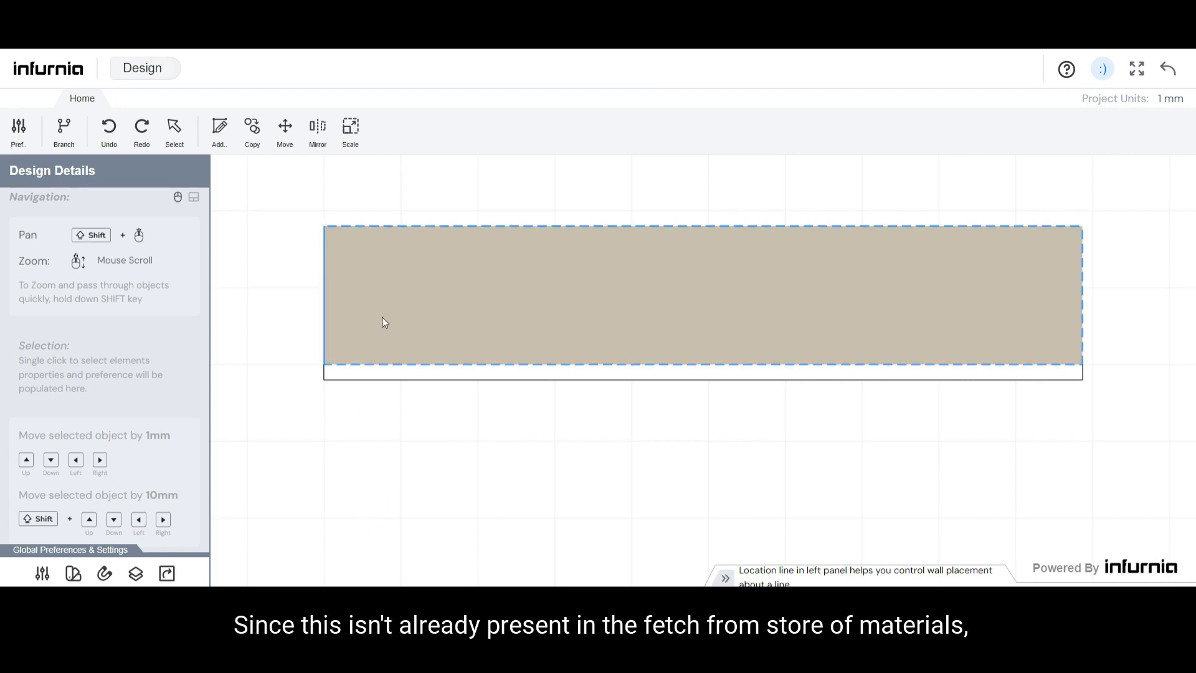
left_click(368, 396)
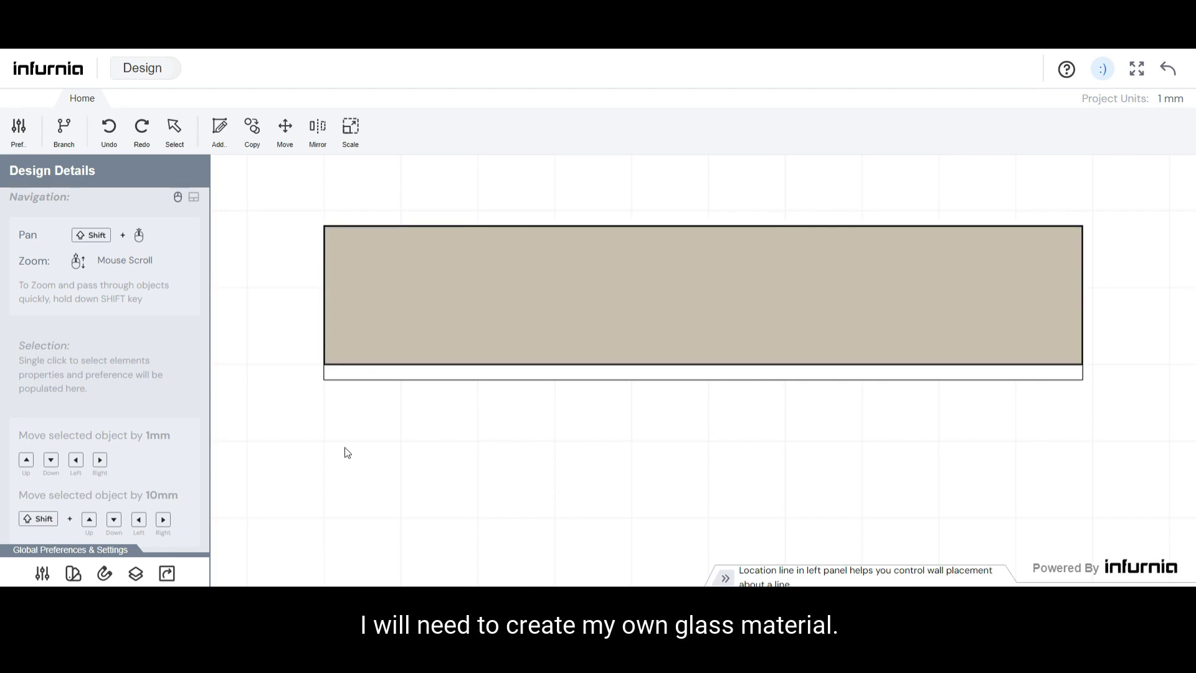
left_click(354, 339)
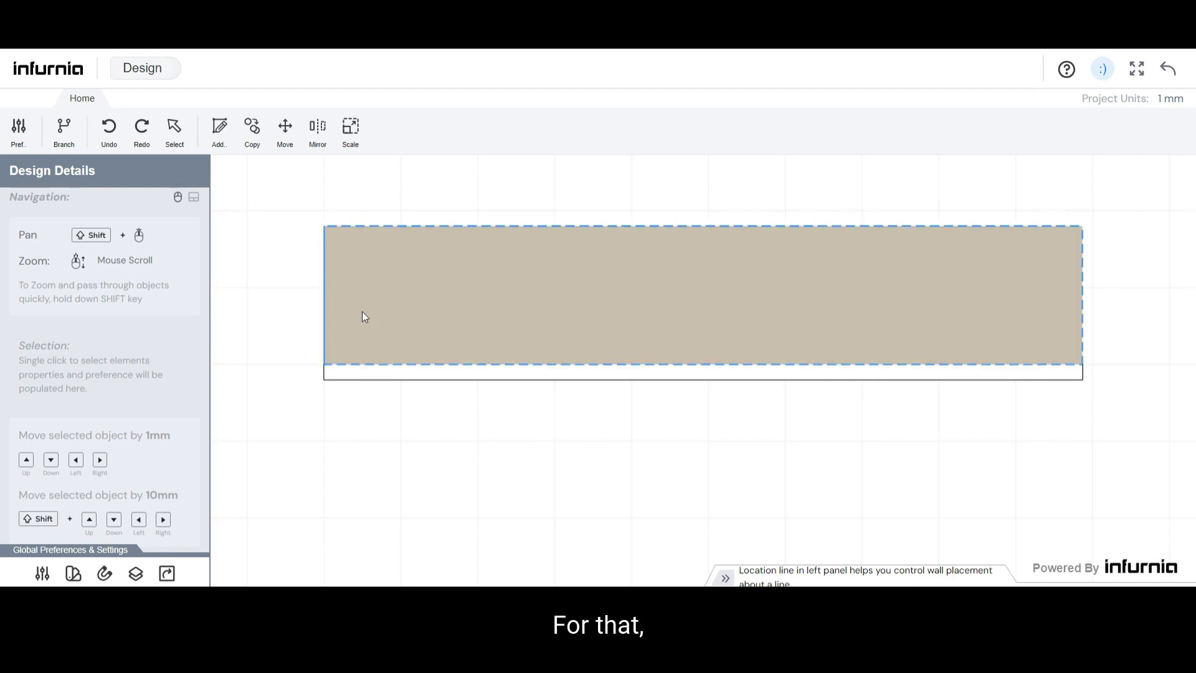
left_click(364, 317)
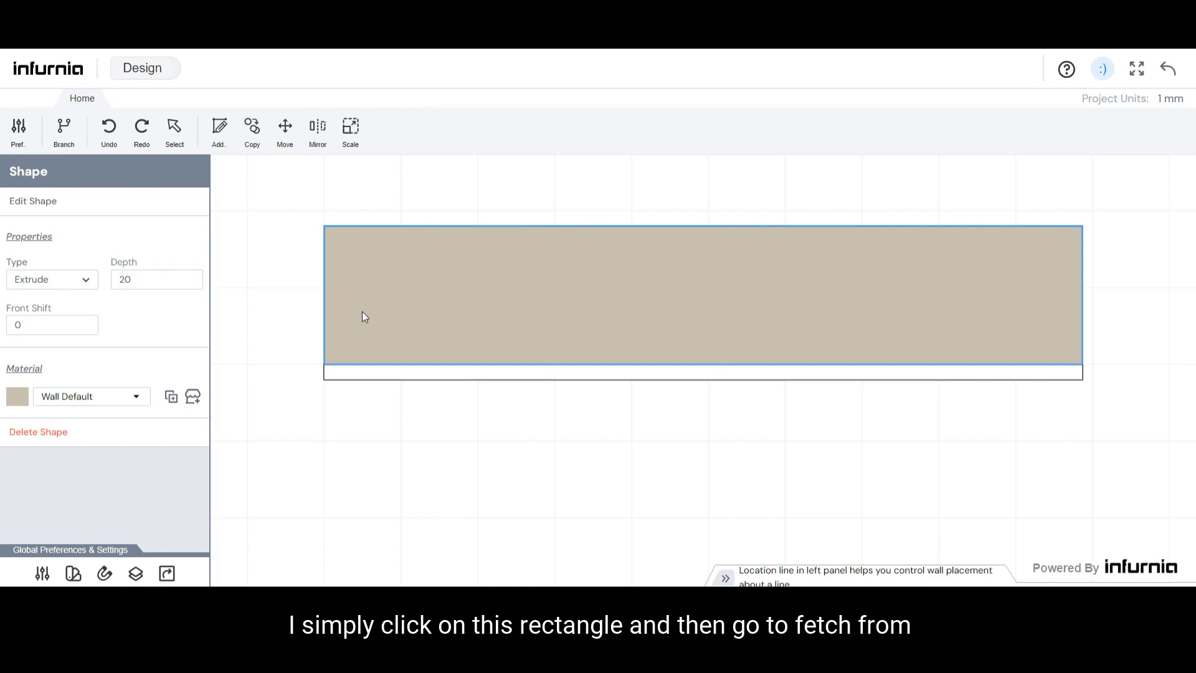
left_click(192, 398)
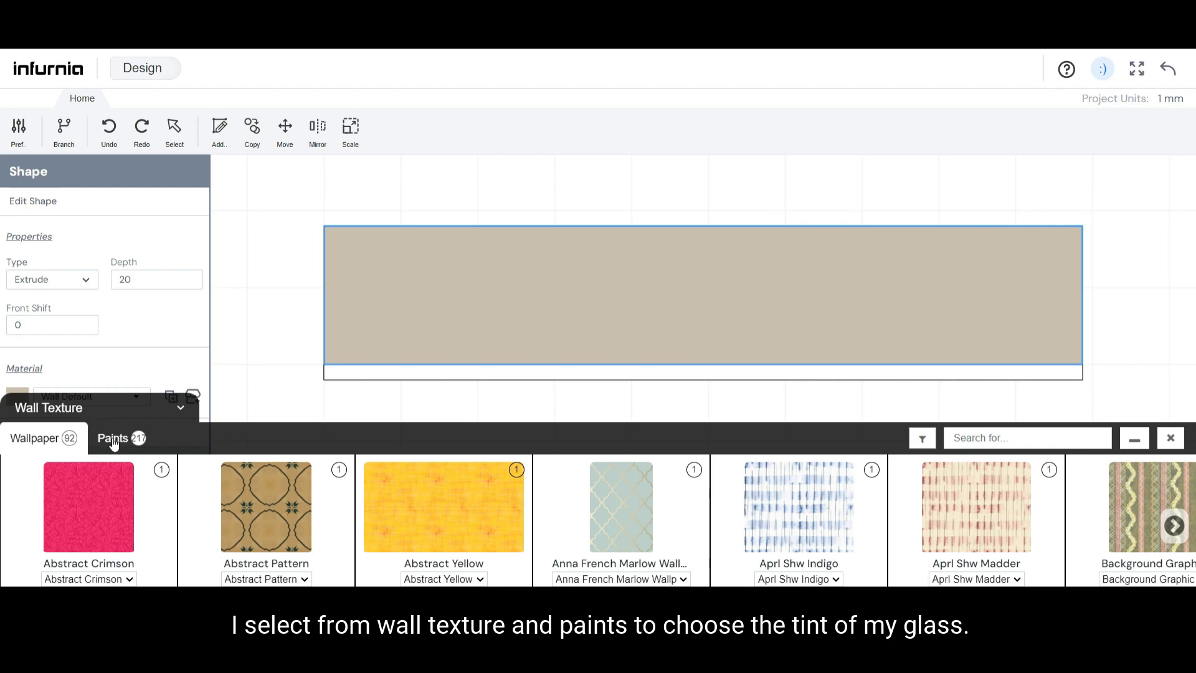
left_click(113, 444)
scroll(137, 522, "down", 2)
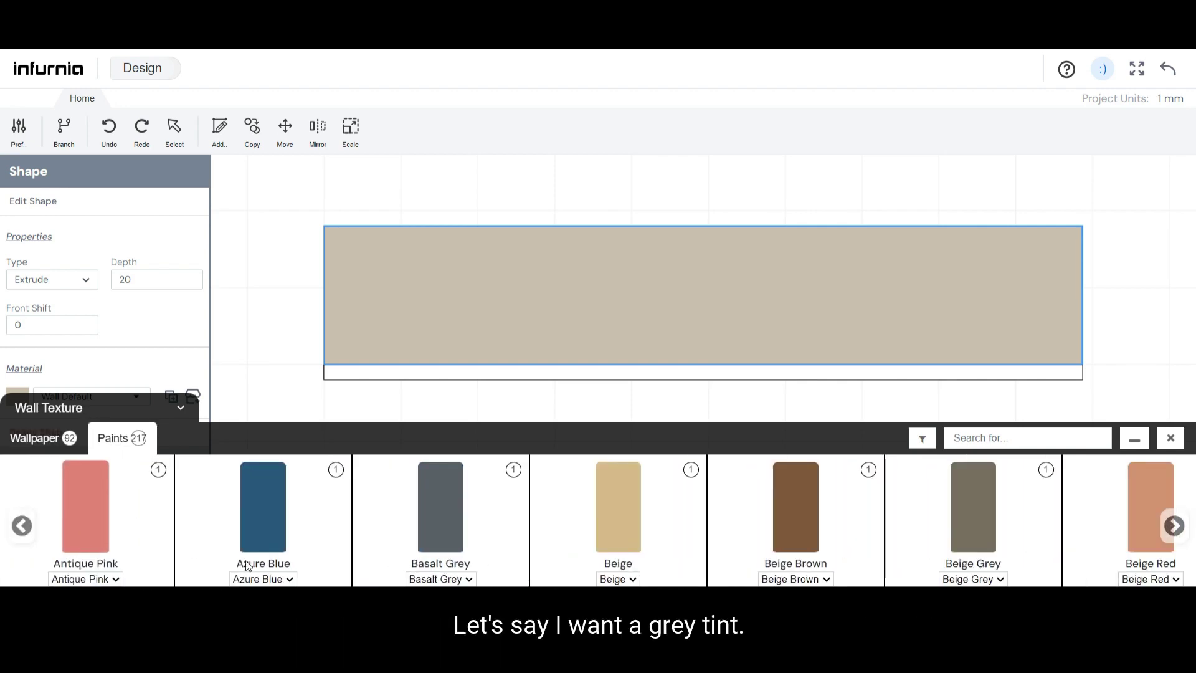
left_click(428, 530)
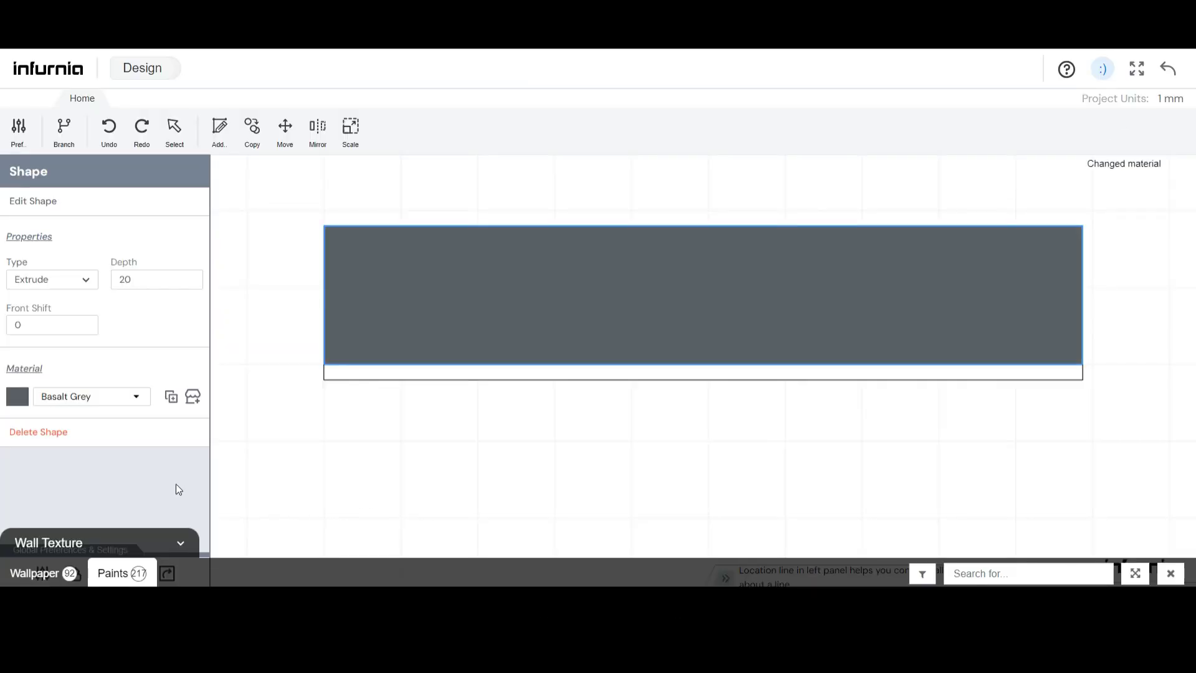
- Duplicate the rectangle's Basalt Grey material and name the copy Glass
left_click(172, 396)
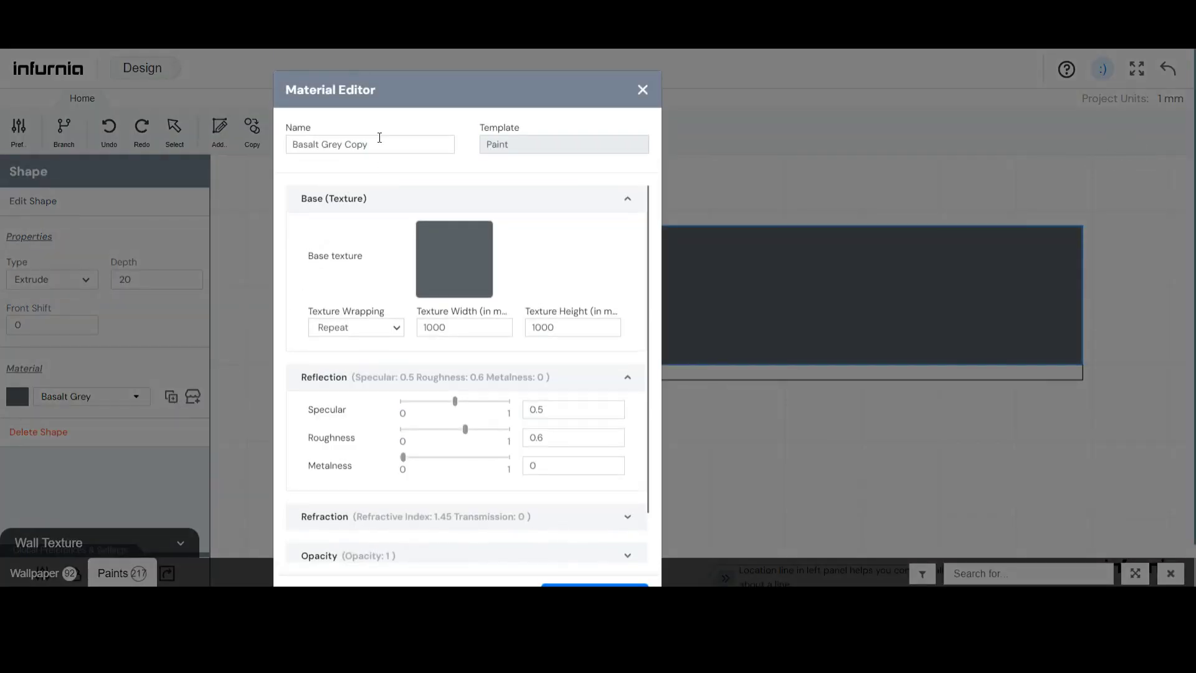
left_click_drag(374, 144, 293, 144)
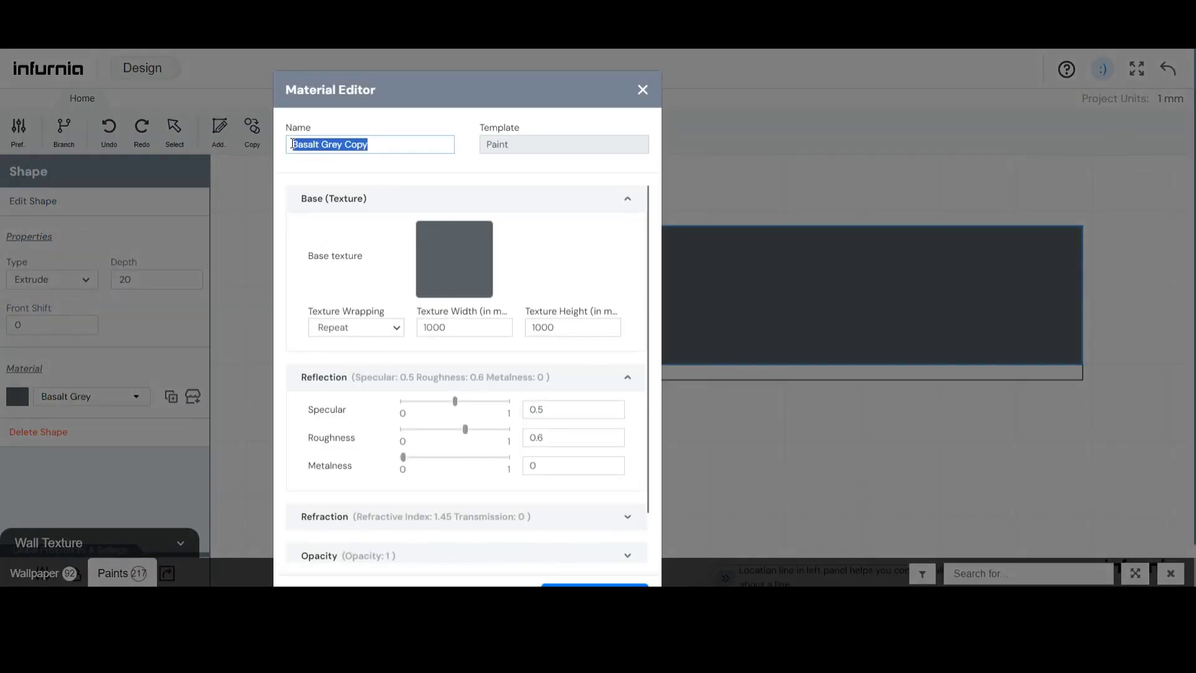
type("G")
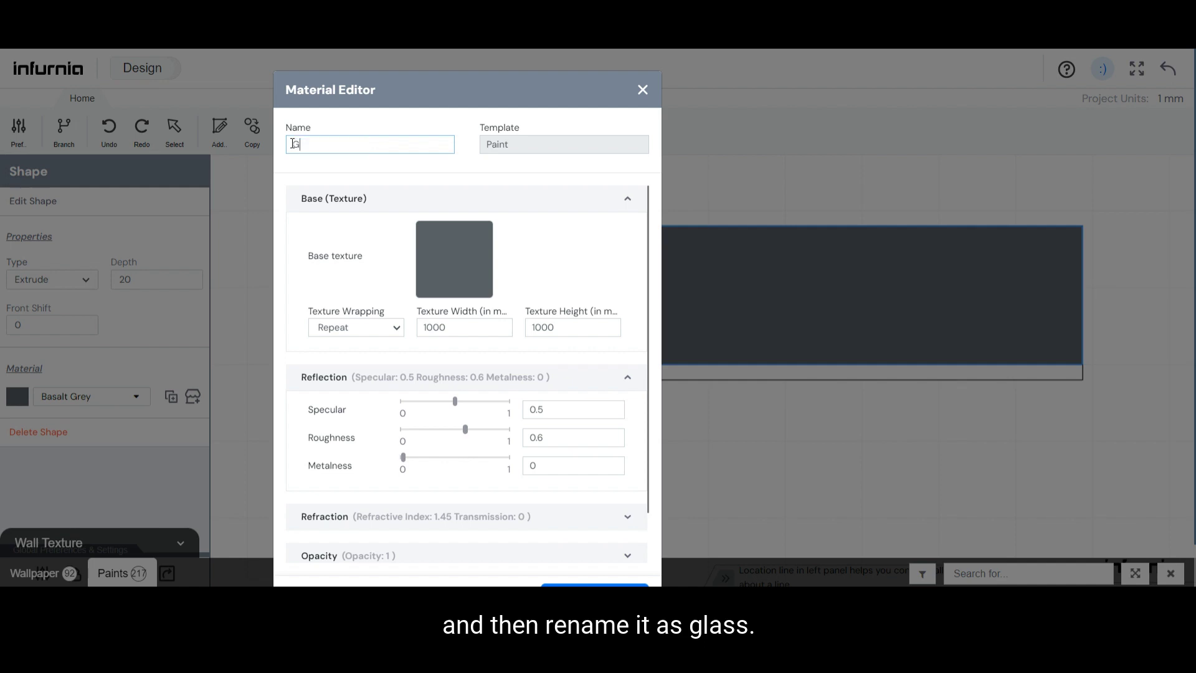
type("lass")
- Set the Glass material's opacity to 0.2 and save it
scroll(617, 499, "down", 1)
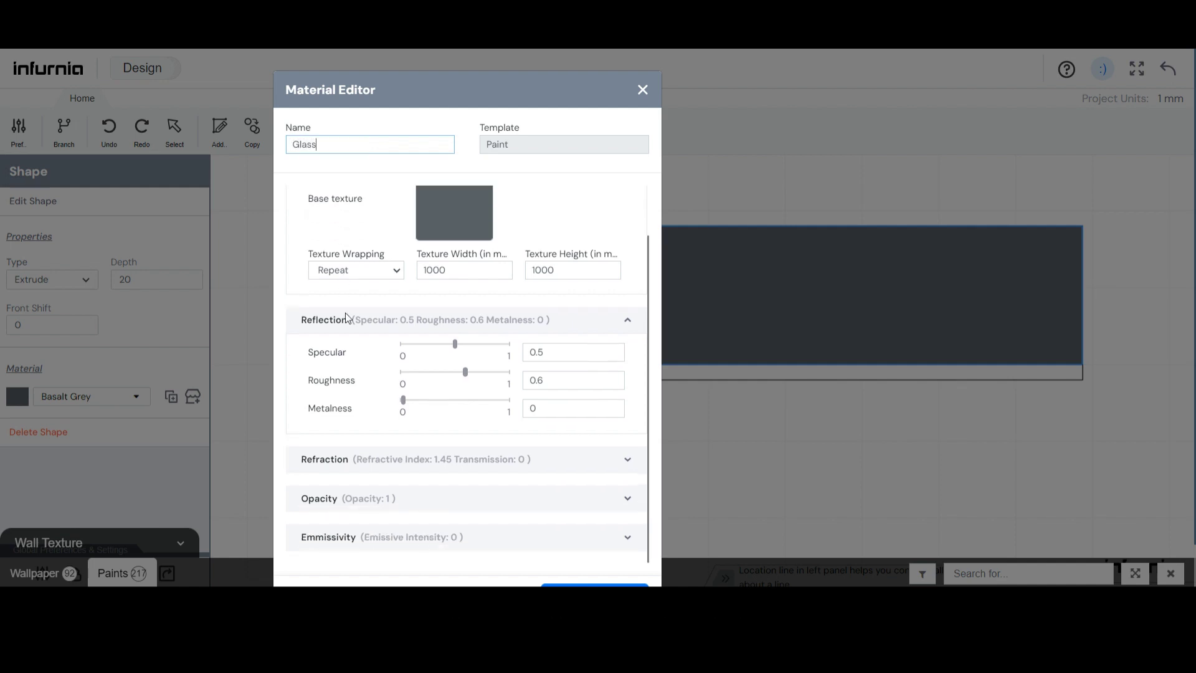
left_click(626, 502)
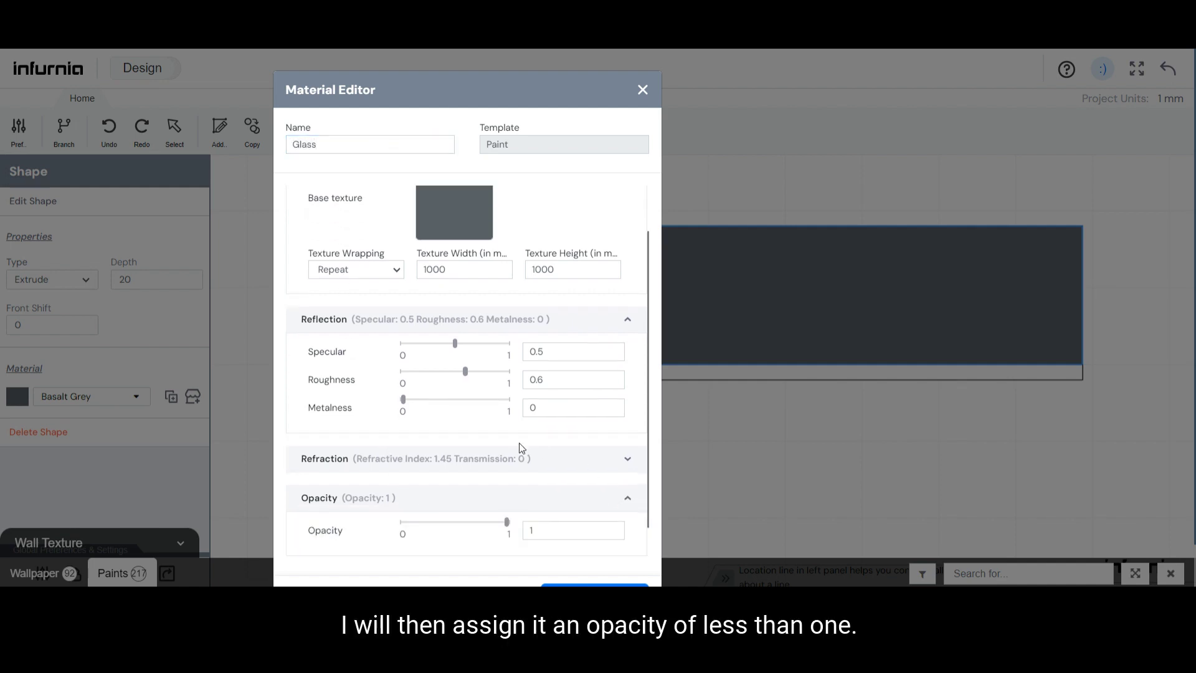
scroll(513, 479, "down", 1)
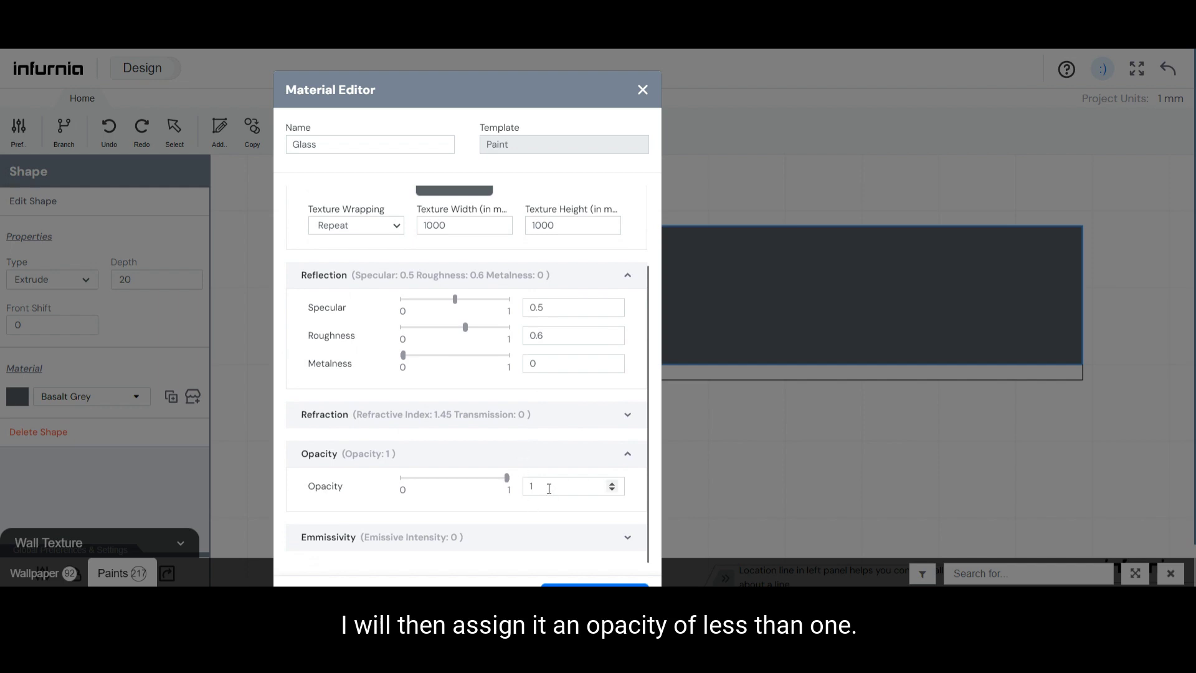
left_click_drag(549, 488, 521, 490)
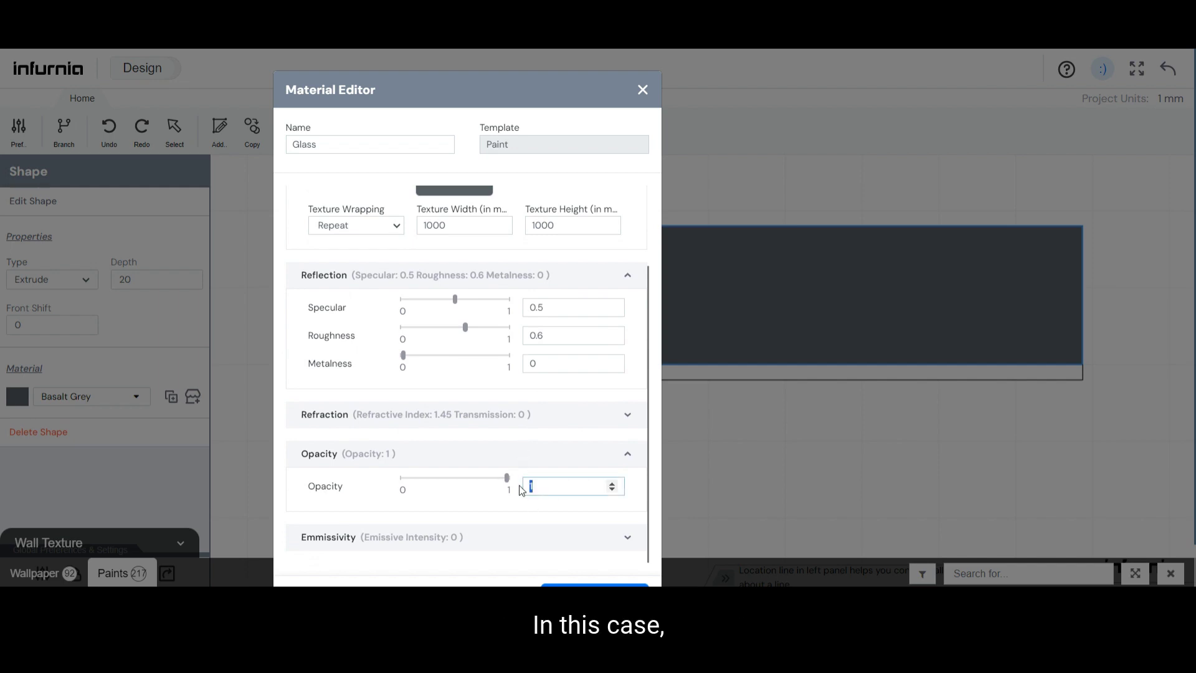
type("0.2")
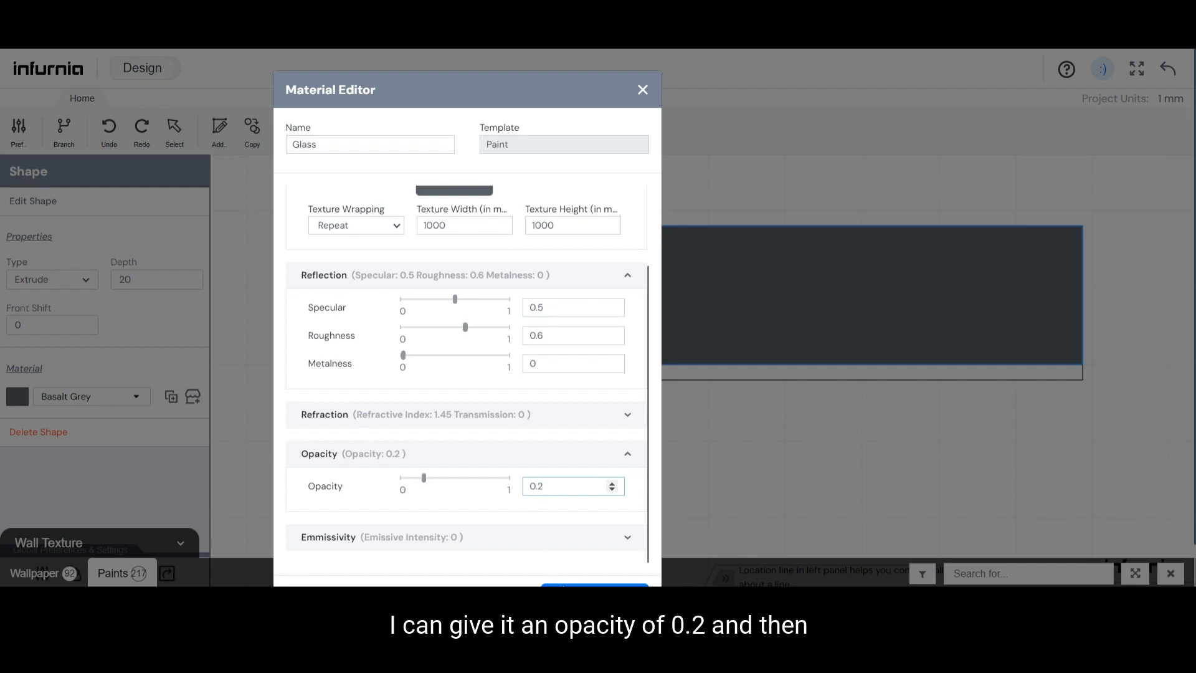
left_click(564, 586)
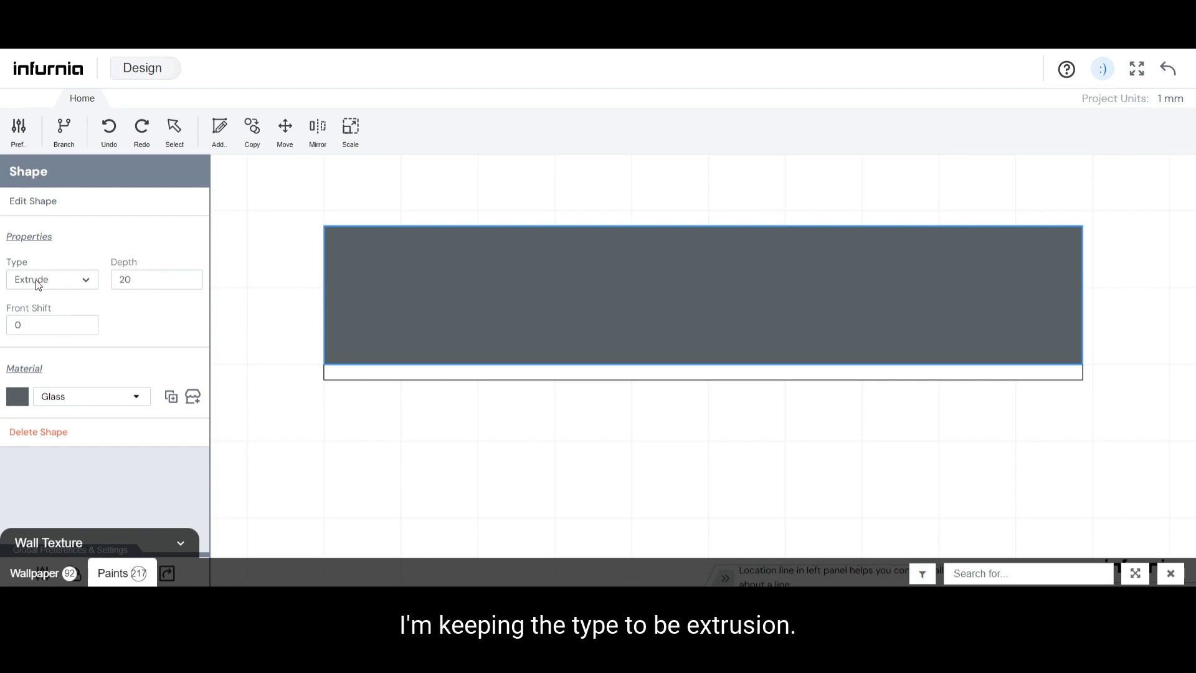
- Set the glass railing shape's extrusion depth to 12 mm and front shift to -100, and return to the 3D design view
left_click(148, 284)
left_click_drag(147, 277, 116, 276)
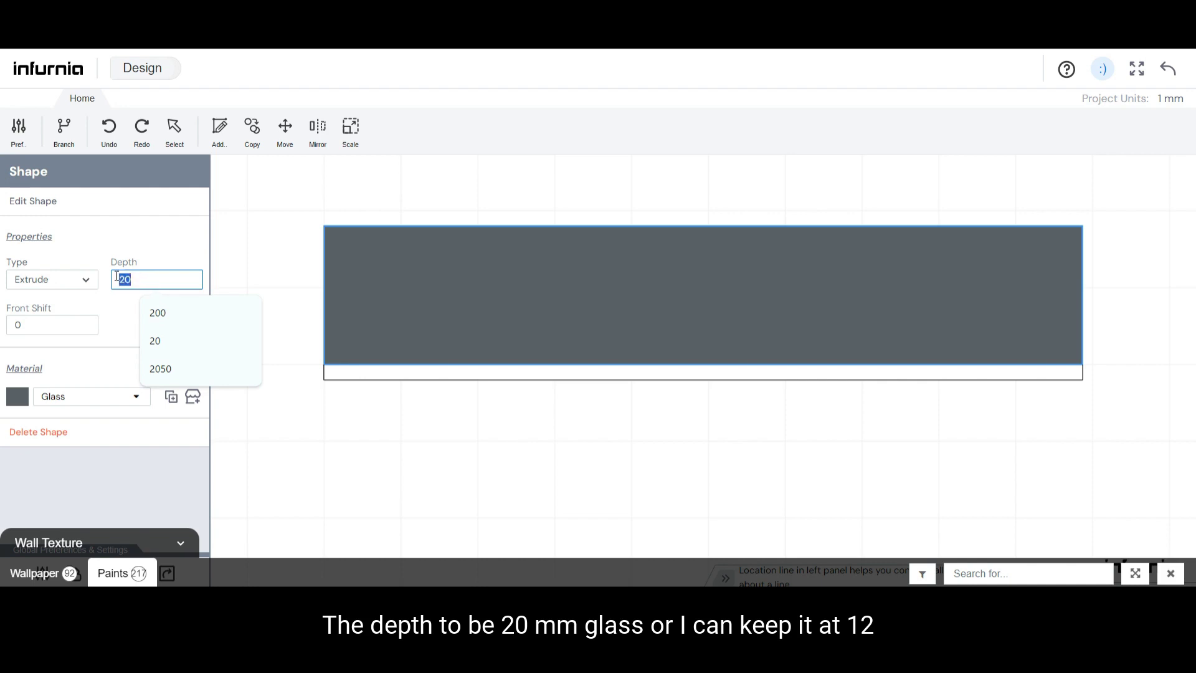
type("12")
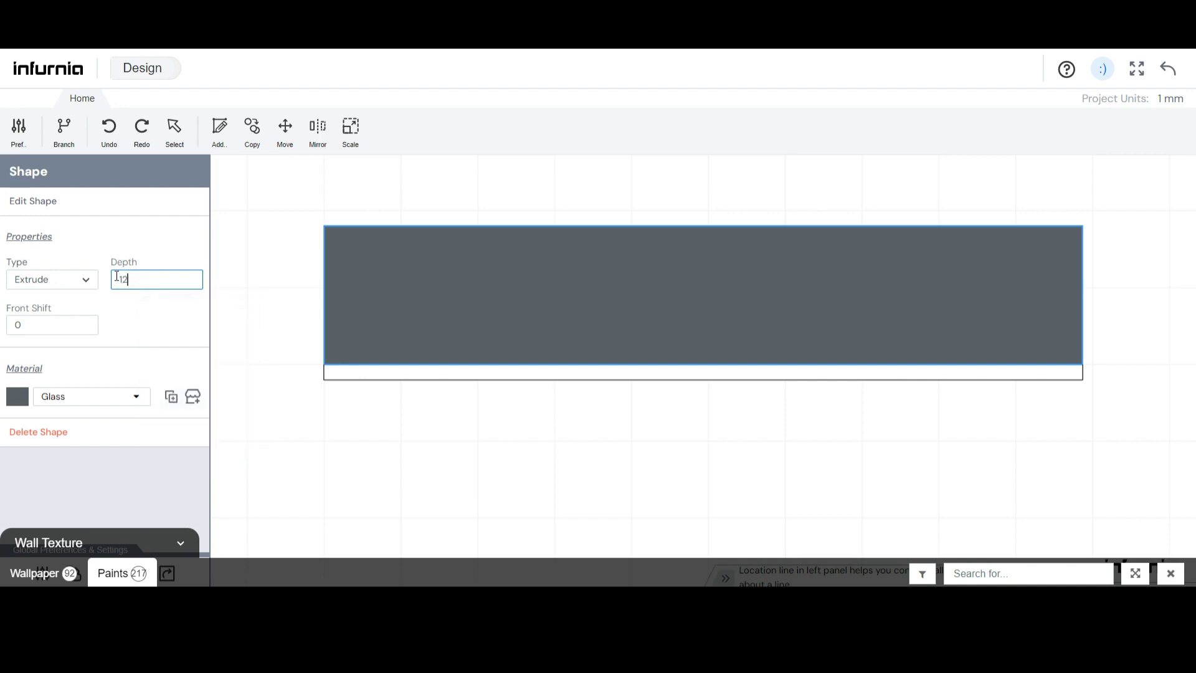
key("Return")
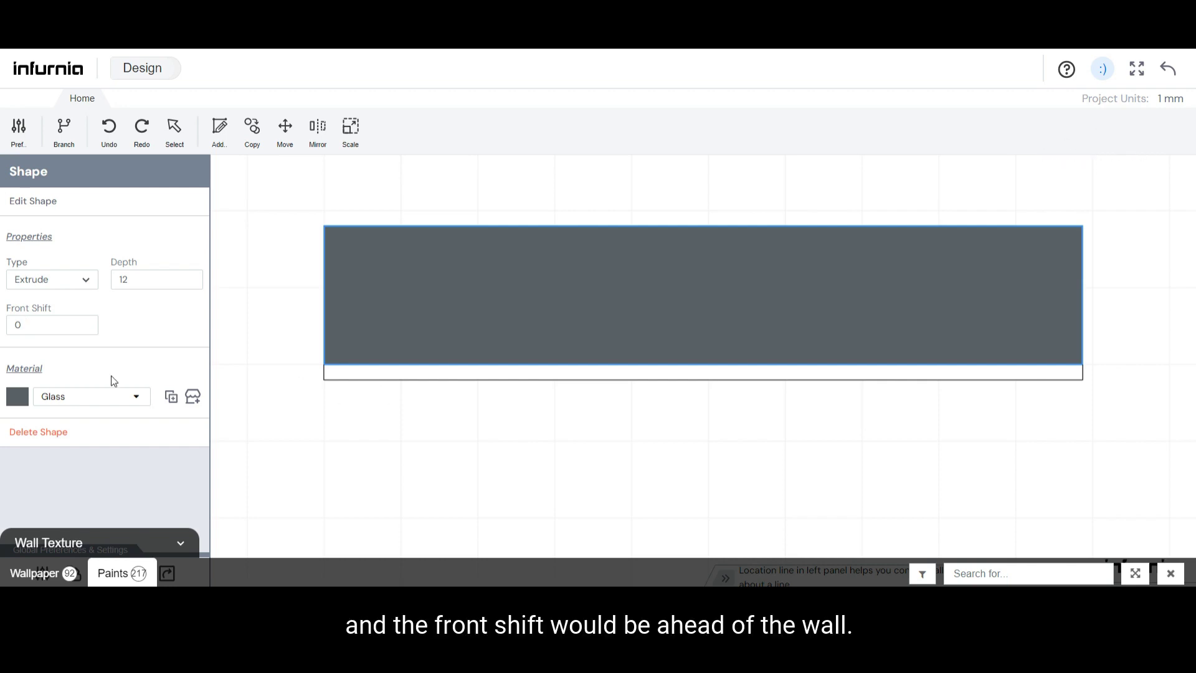
left_click(26, 325)
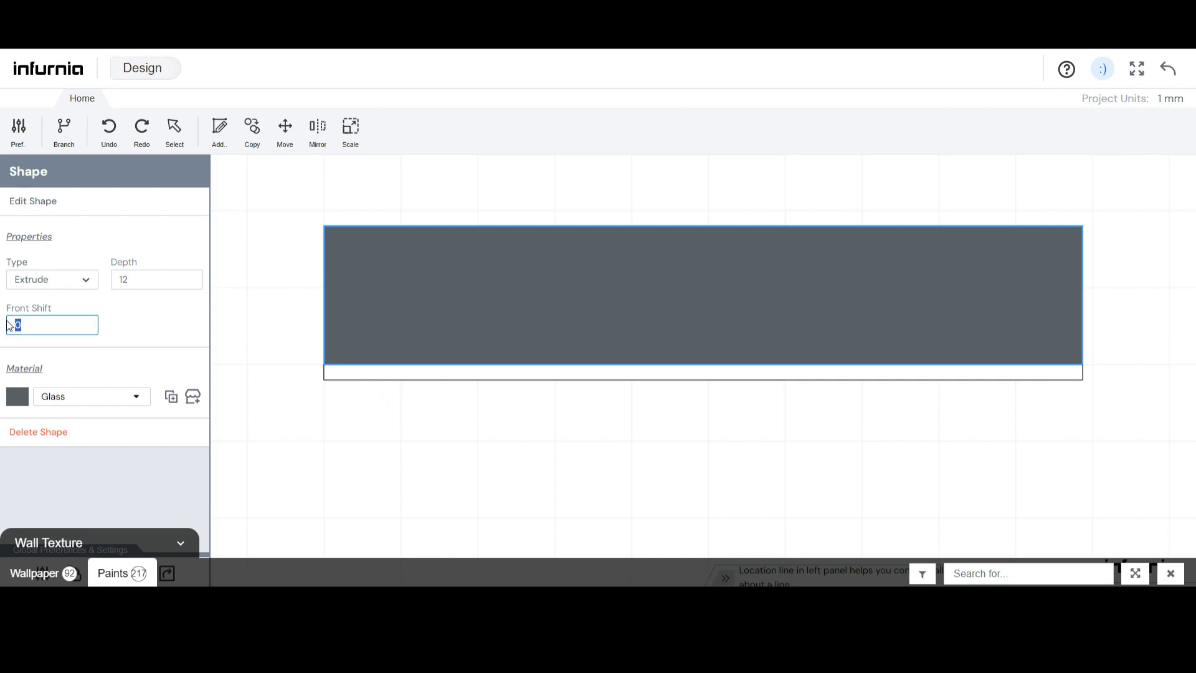
type("-")
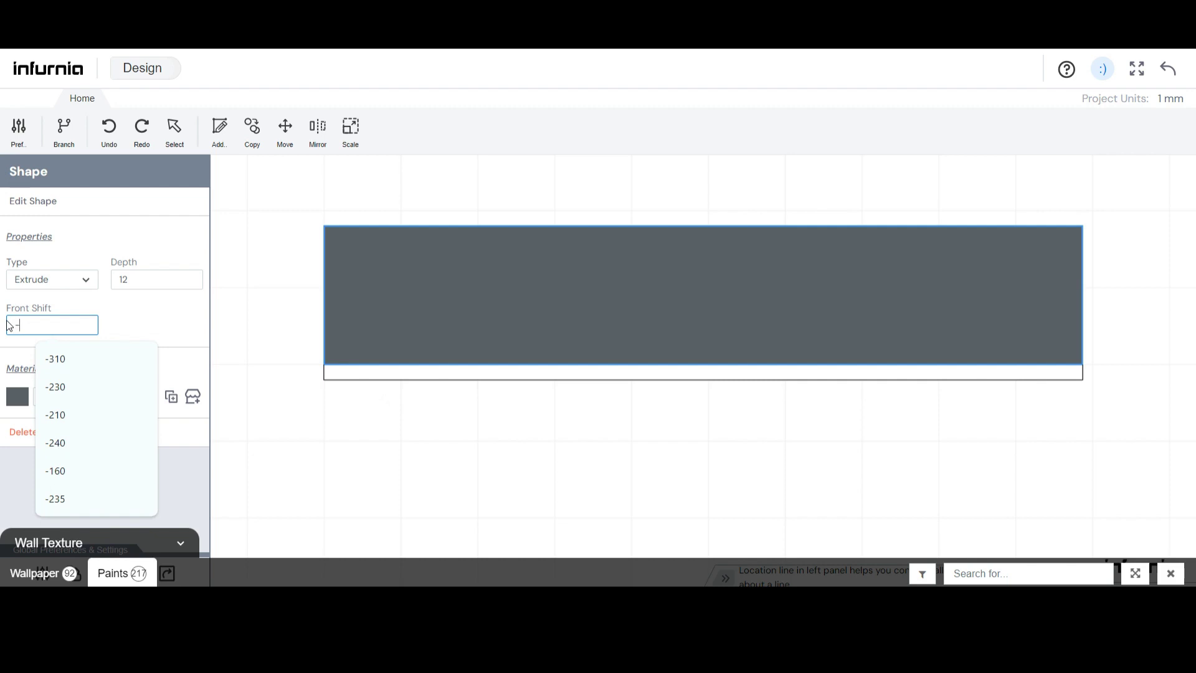
type("100")
key("Return")
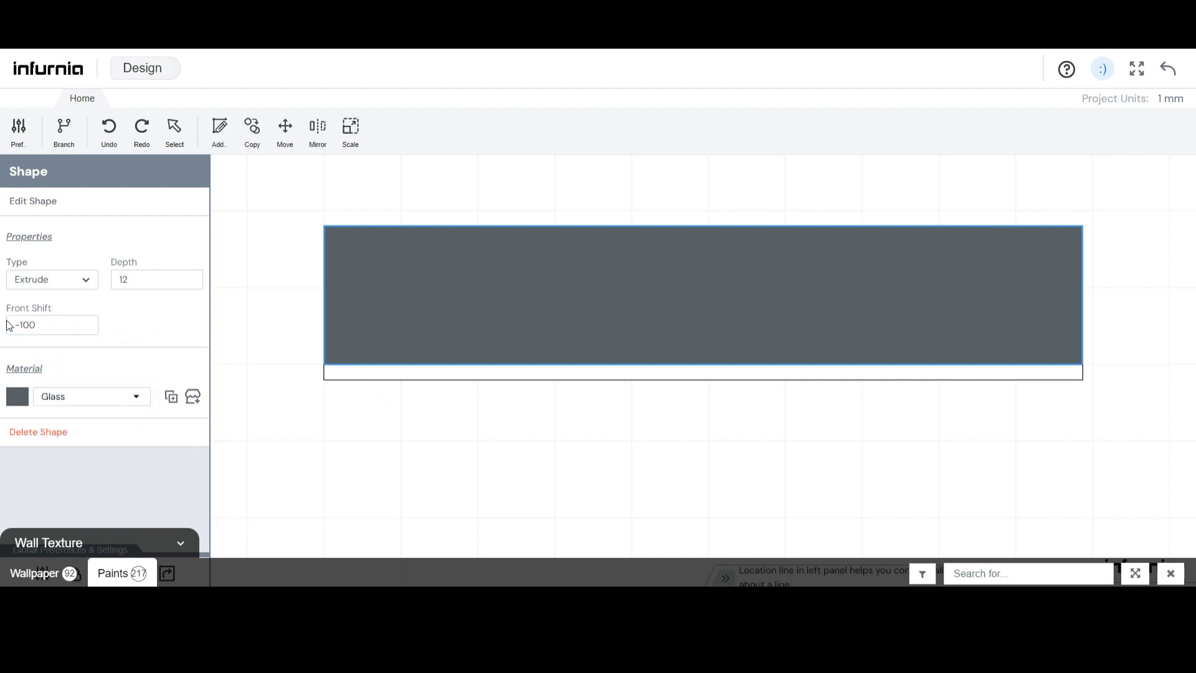
left_click(1168, 70)
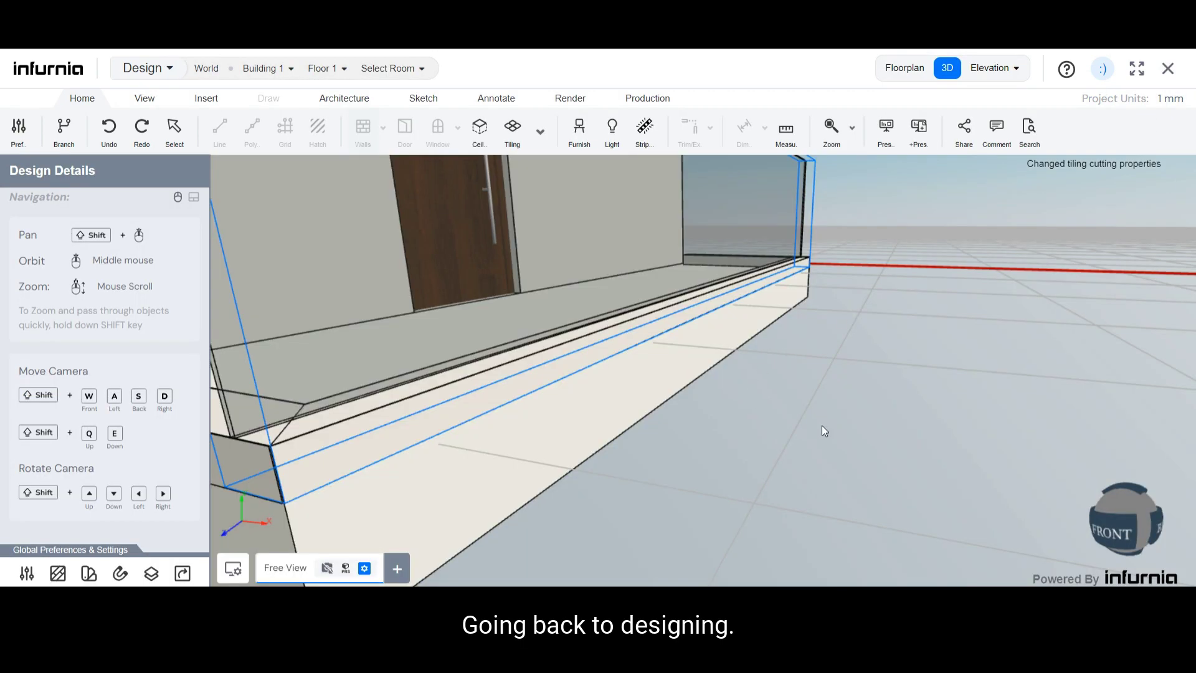
- Select the wall section carrying the glass railing and open it in the Tiling and Cutting Tool
scroll(865, 443, "down", 5)
scroll(802, 369, "up", 3)
scroll(716, 364, "down", 3)
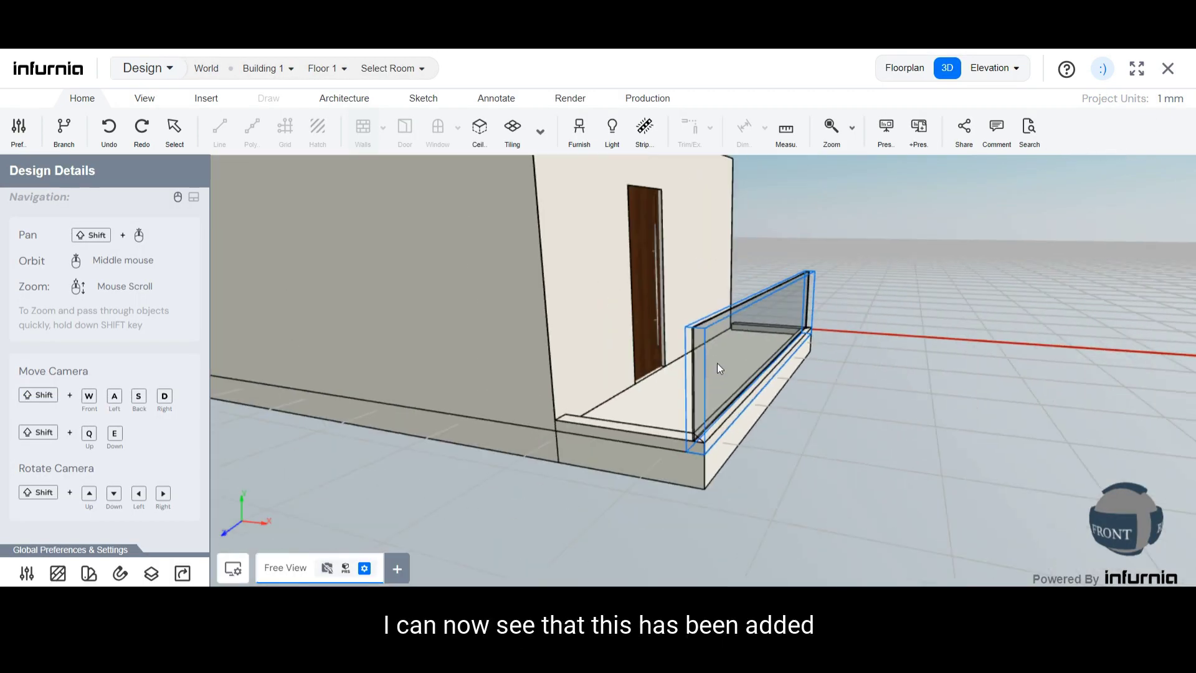
scroll(717, 365, "up", 5)
middle_click_drag(700, 410, 604, 451)
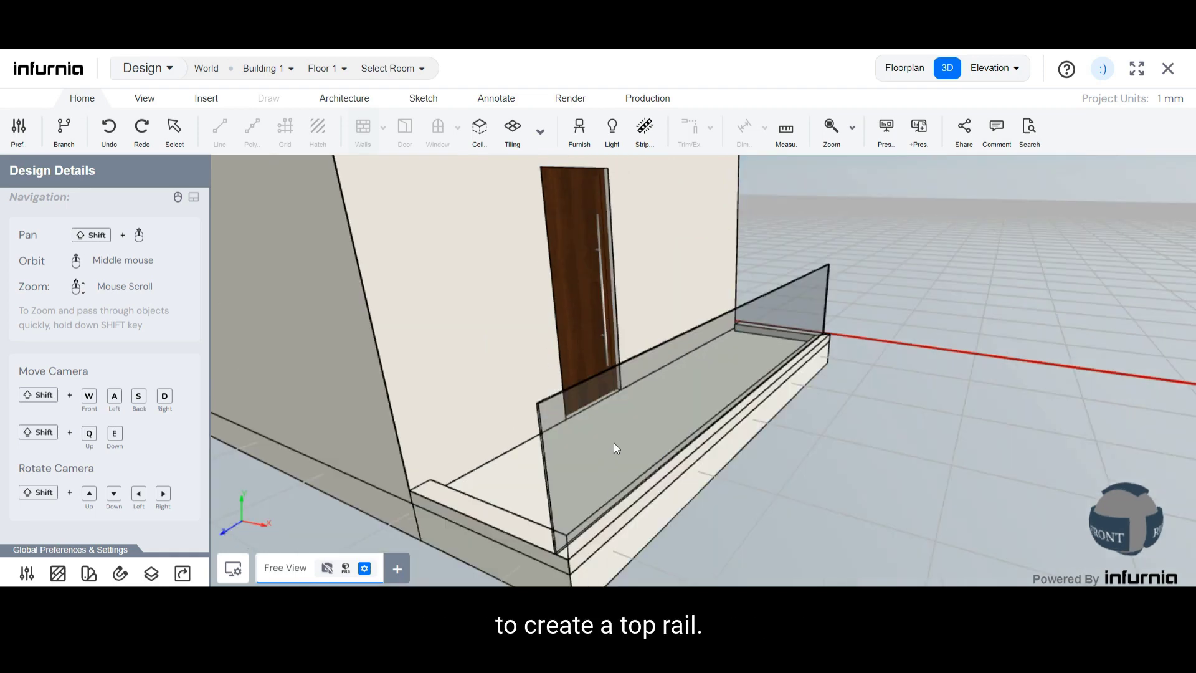
left_click(613, 444)
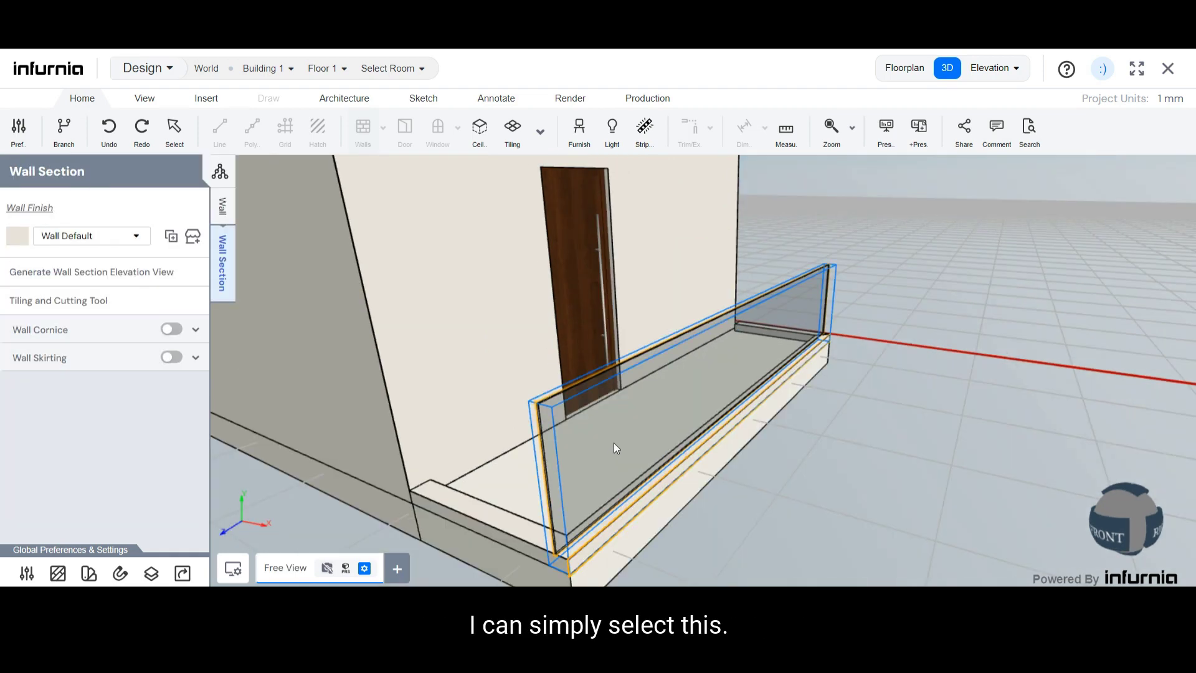
left_click(23, 301)
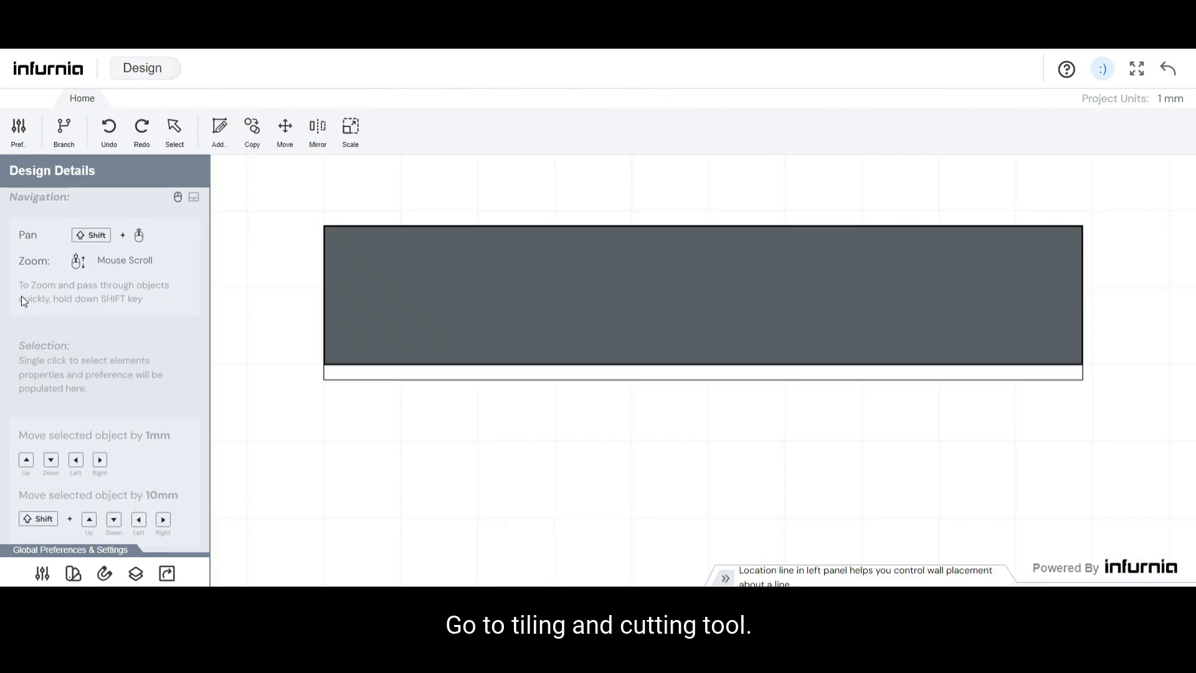
- Sketch a top rail rectangle across the glass panel's full length, starting about 101 mm above its upper-right corner
left_click(428, 128)
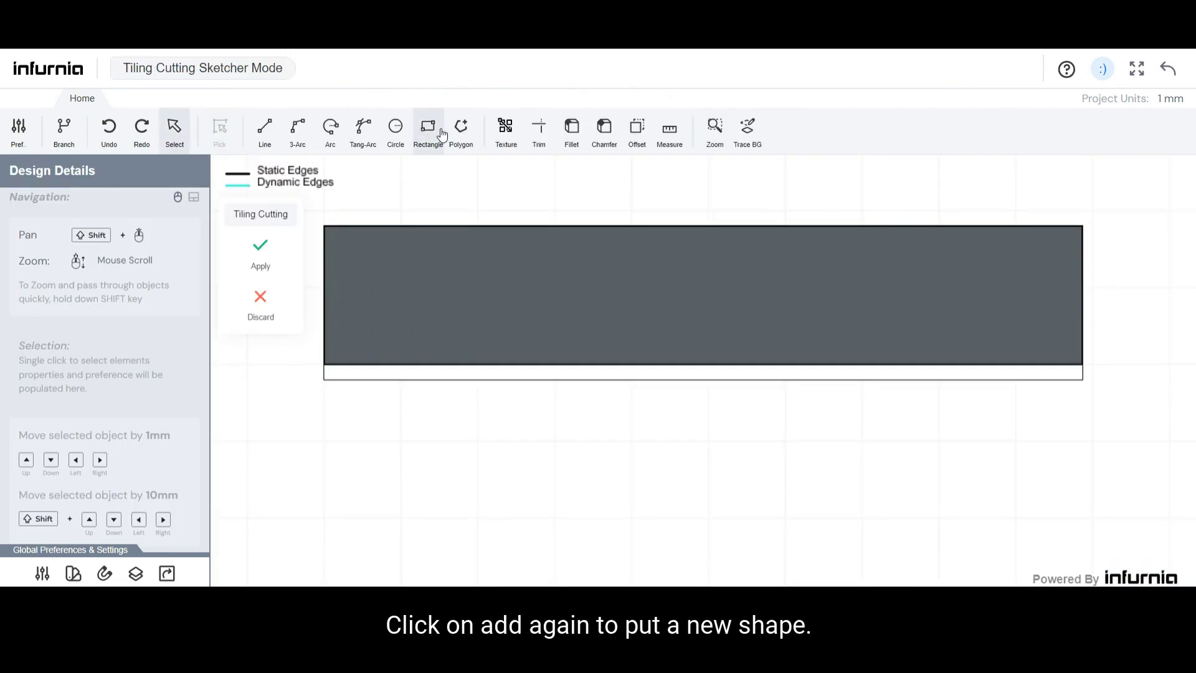
scroll(1062, 215, "up", 3)
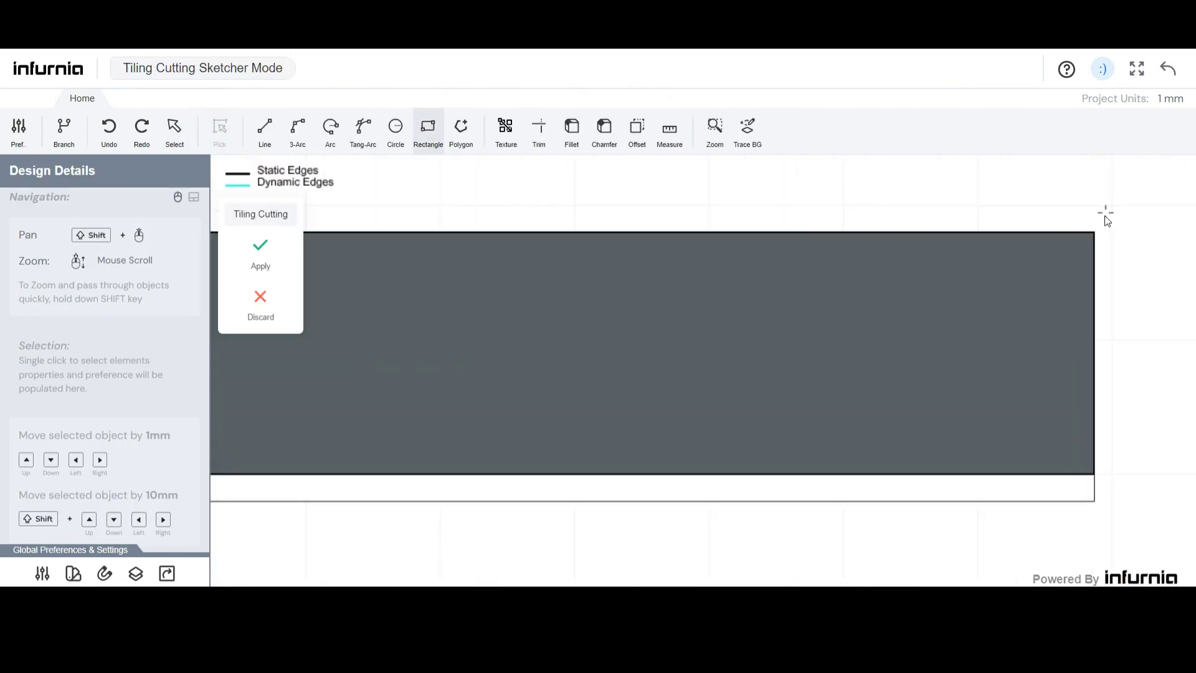
left_click(1097, 207)
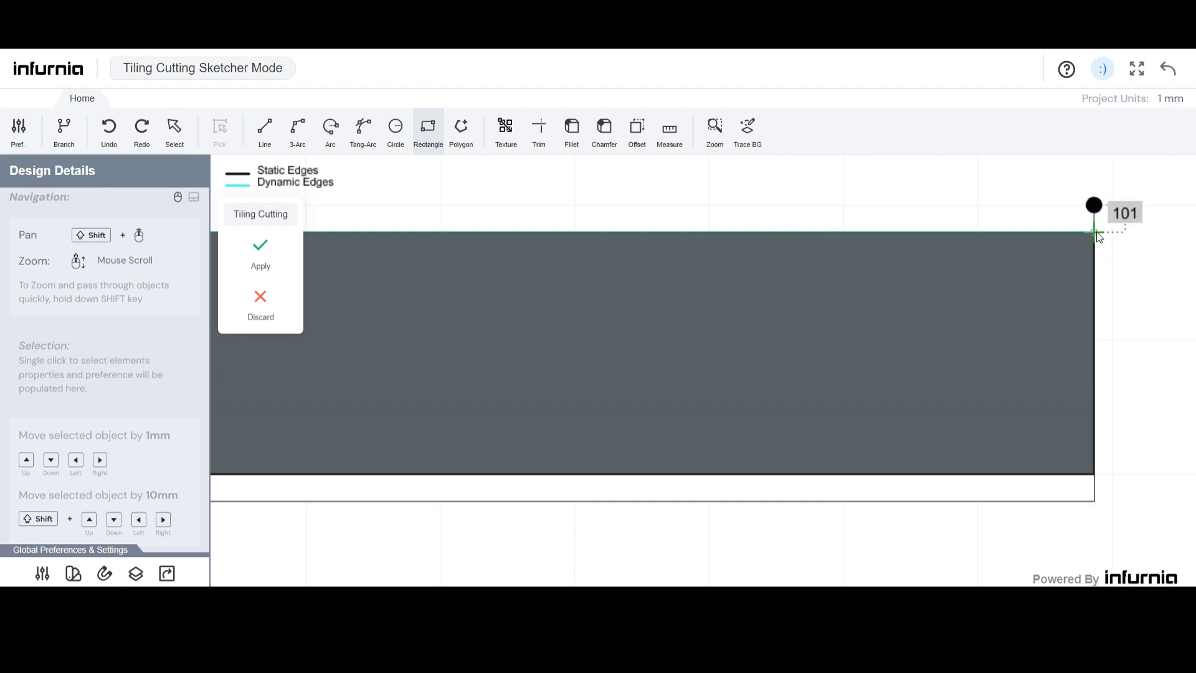
scroll(1053, 256, "down", 3)
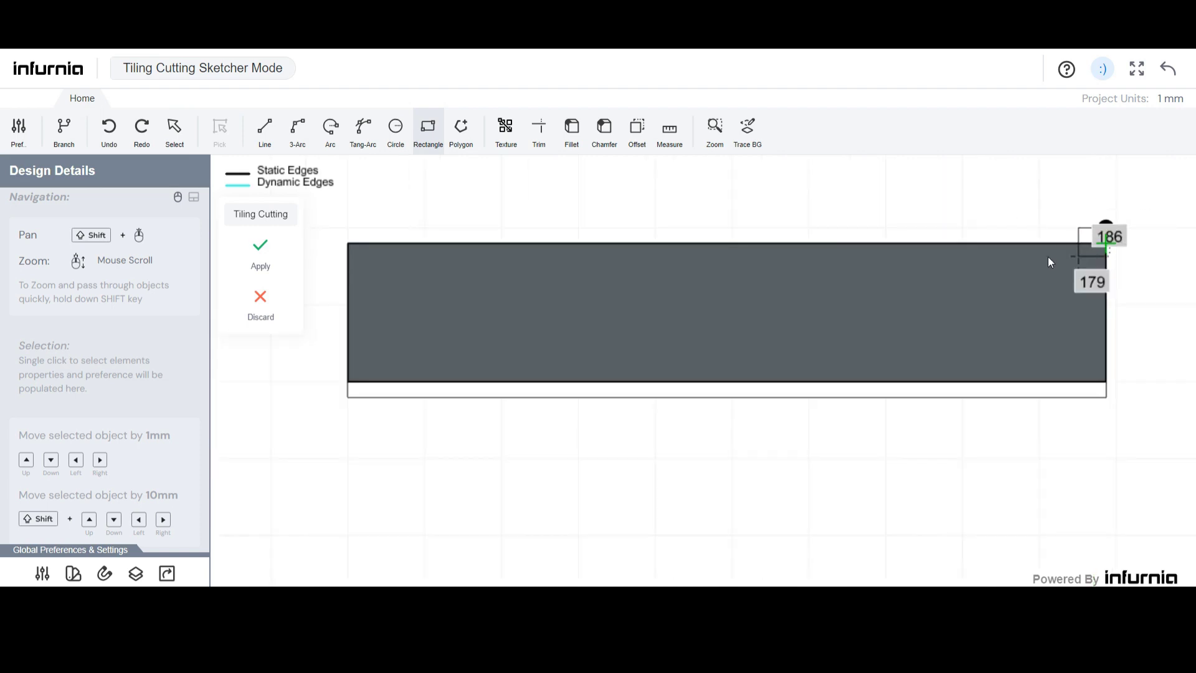
left_click(344, 243)
left_click(280, 264)
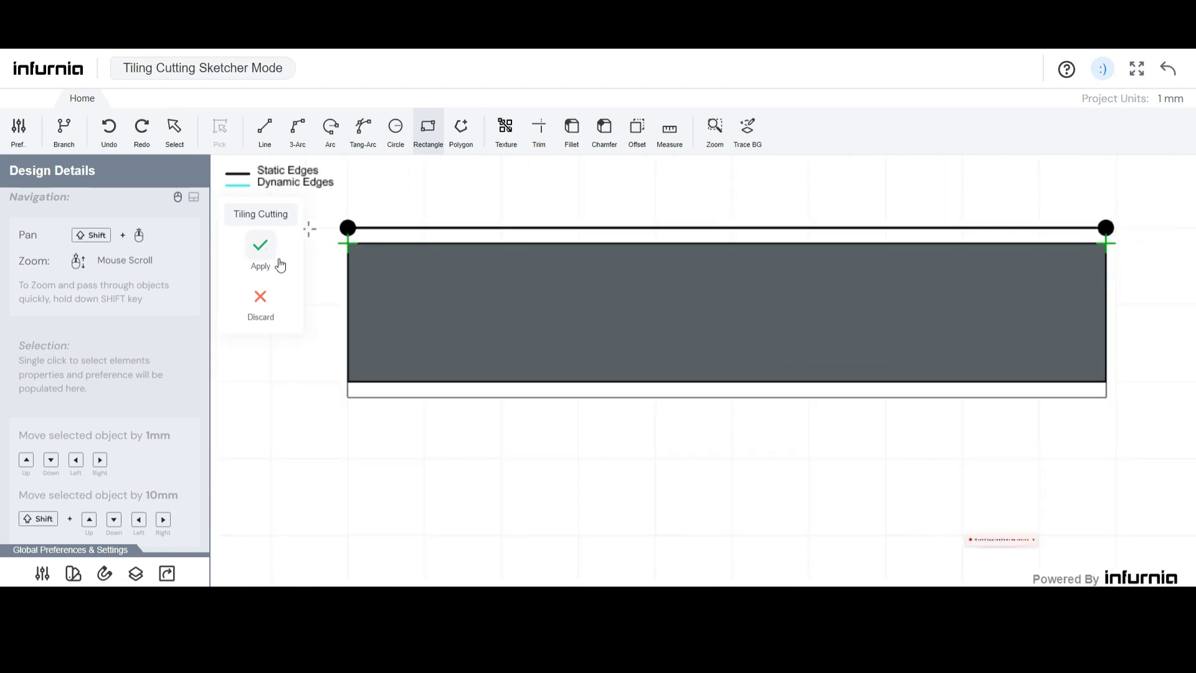
scroll(310, 258, "up", 1)
scroll(368, 367, "down", 1)
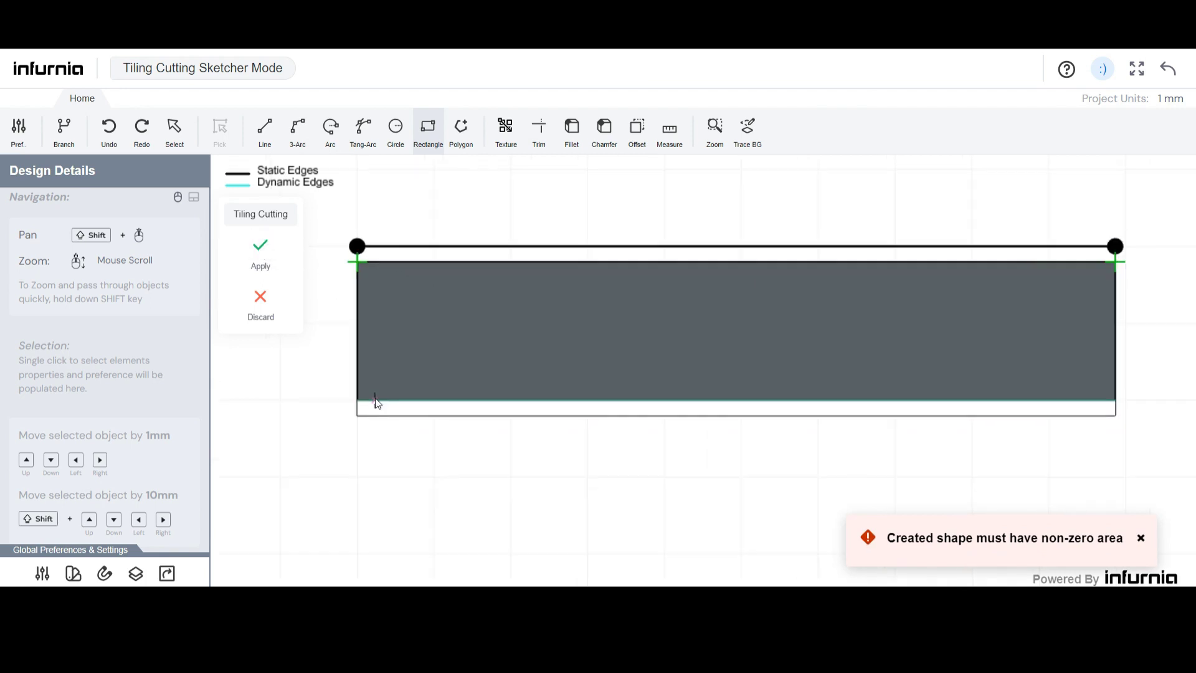
scroll(346, 291, "up", 2)
key("Escape")
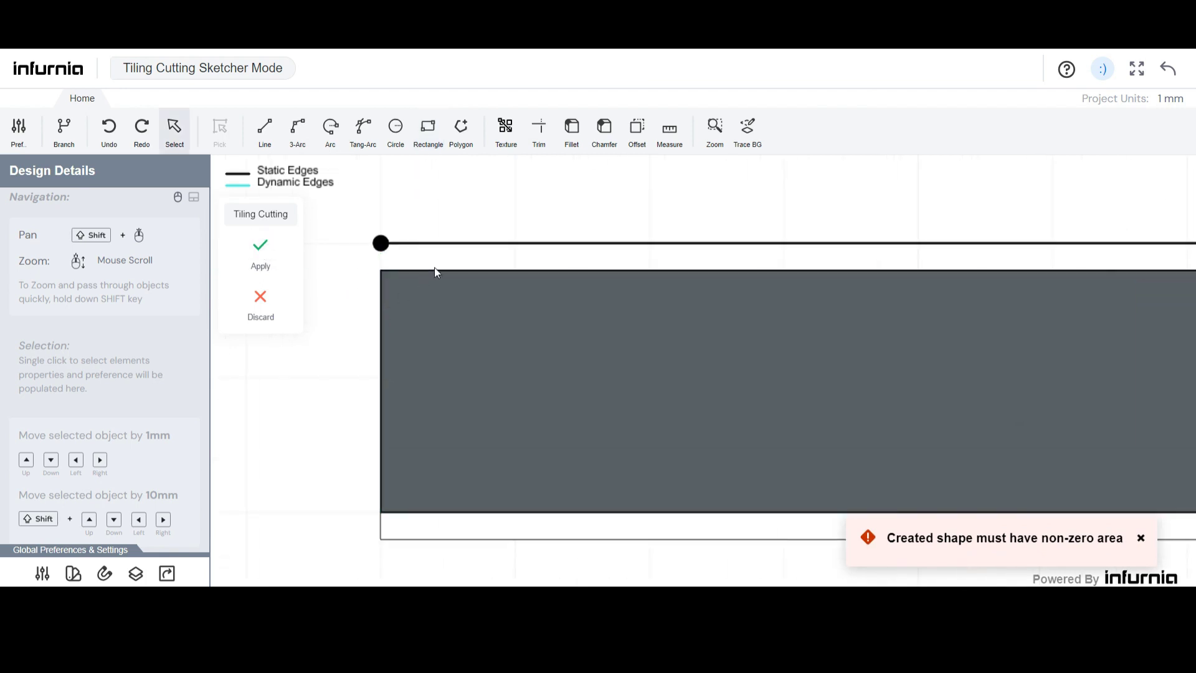
- Move the rail outline's edge down to the glass panel's upper edge and apply the sketch
left_click(452, 244)
left_click_drag(451, 244, 447, 268)
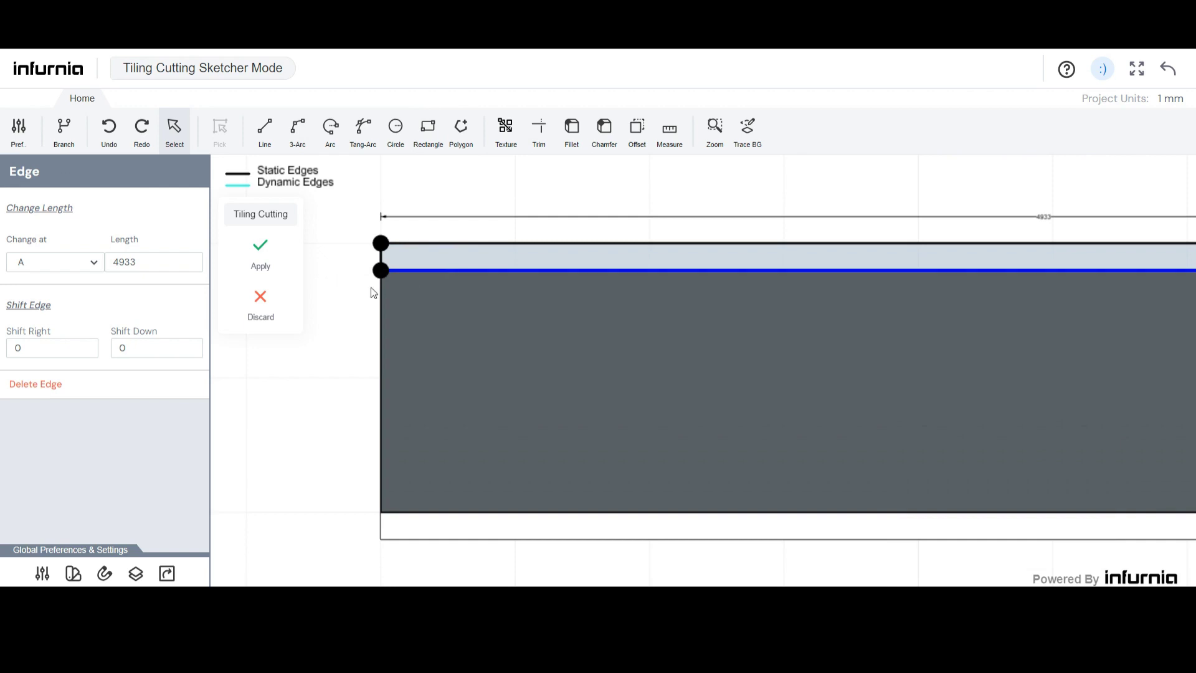
left_click(260, 252)
- Set the top rail's extrusion depth to 50 mm and front shift to -100, and return to the 3D design view
left_click(391, 264)
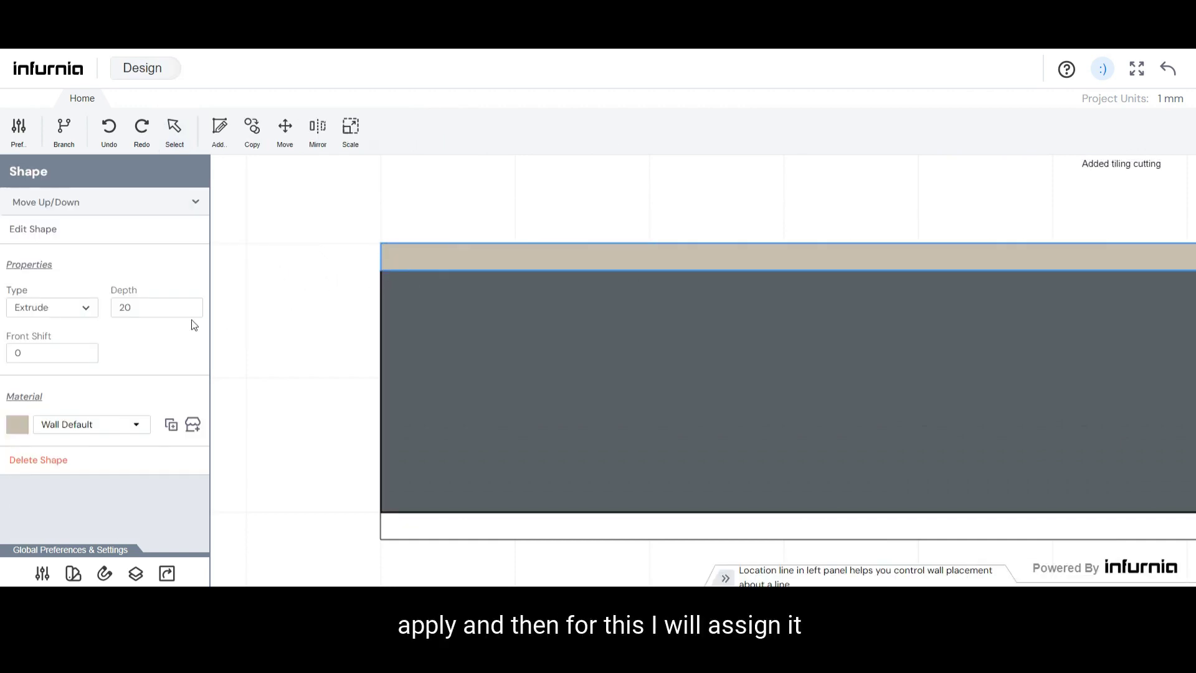
double_click(161, 314)
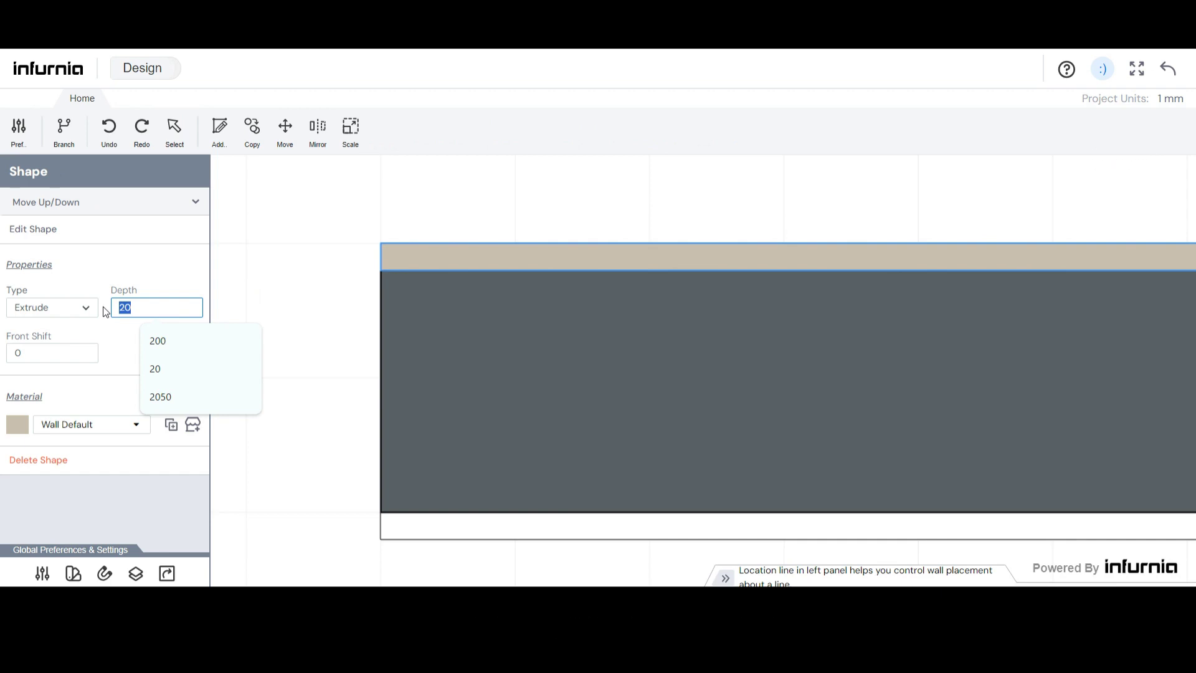
type("50")
key("Return")
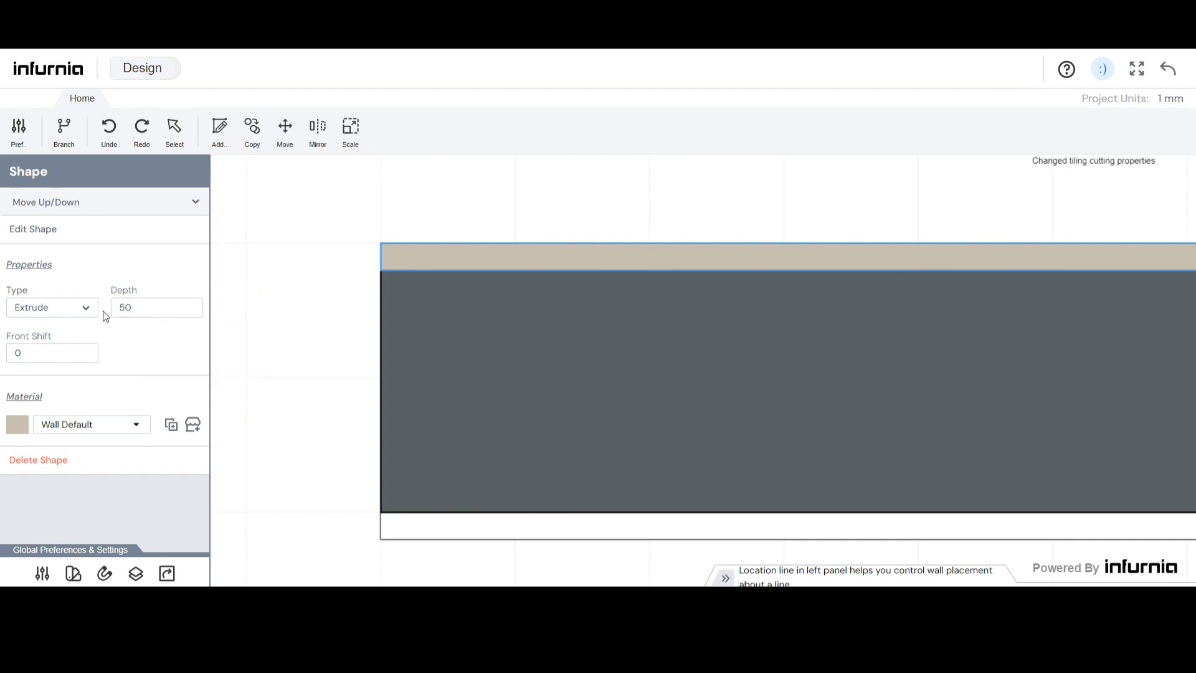
left_click_drag(35, 360, 9, 357)
type("-100")
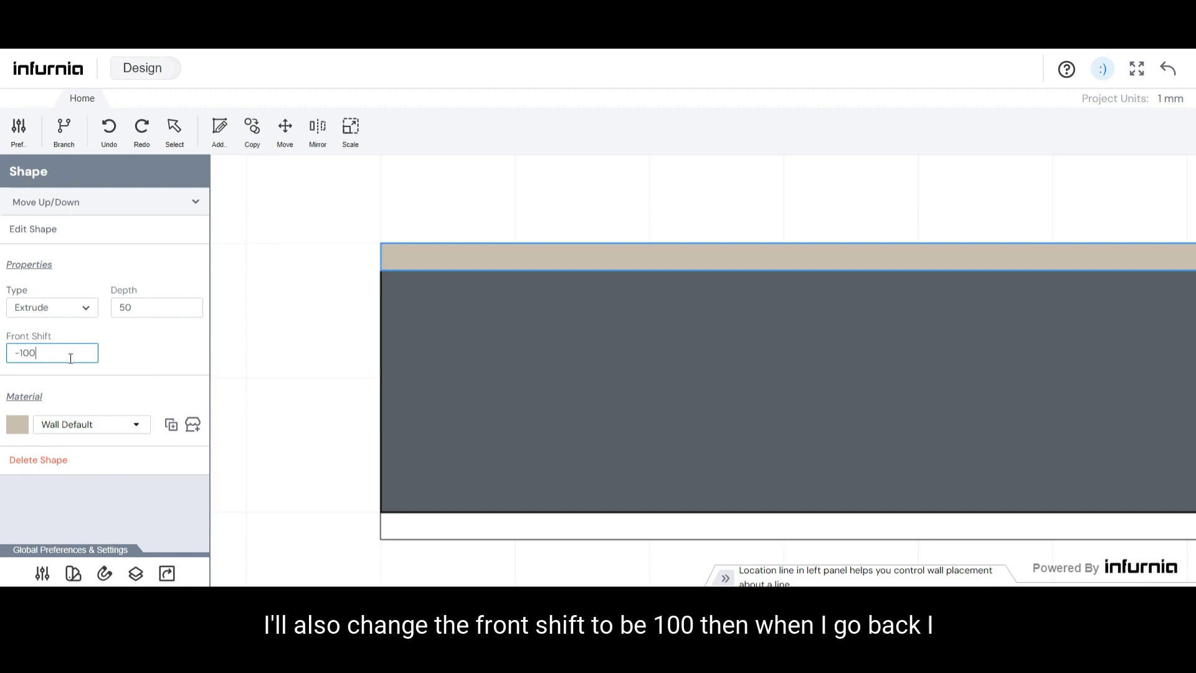
key("Return")
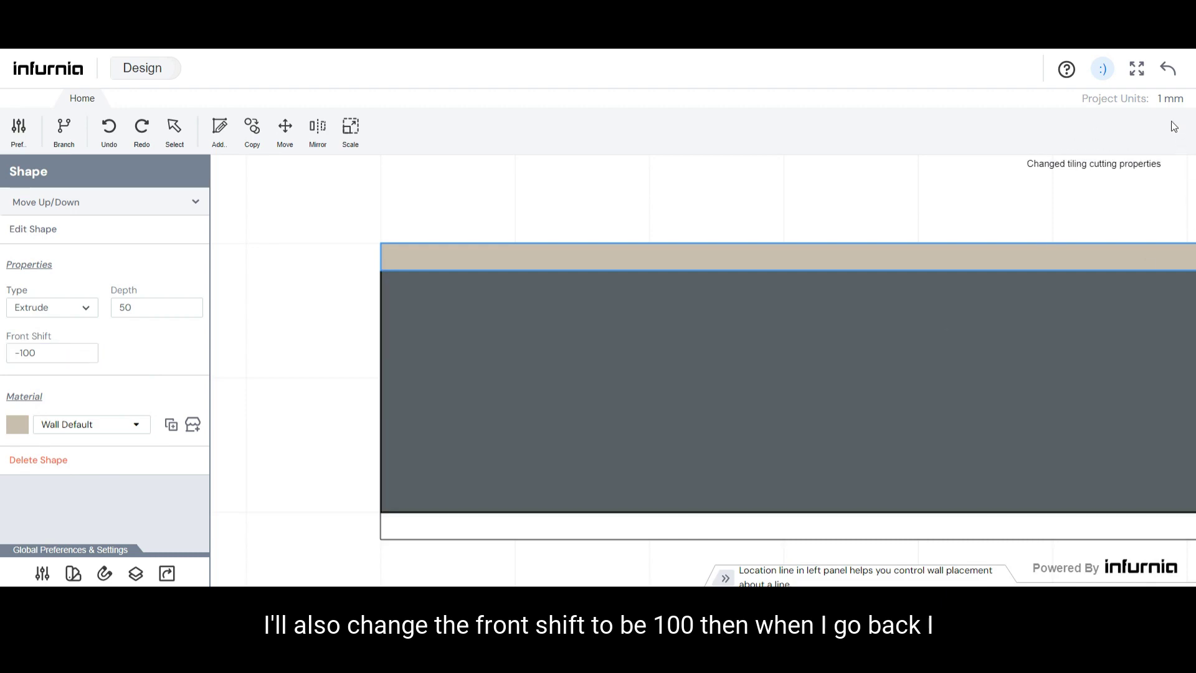
left_click(1167, 69)
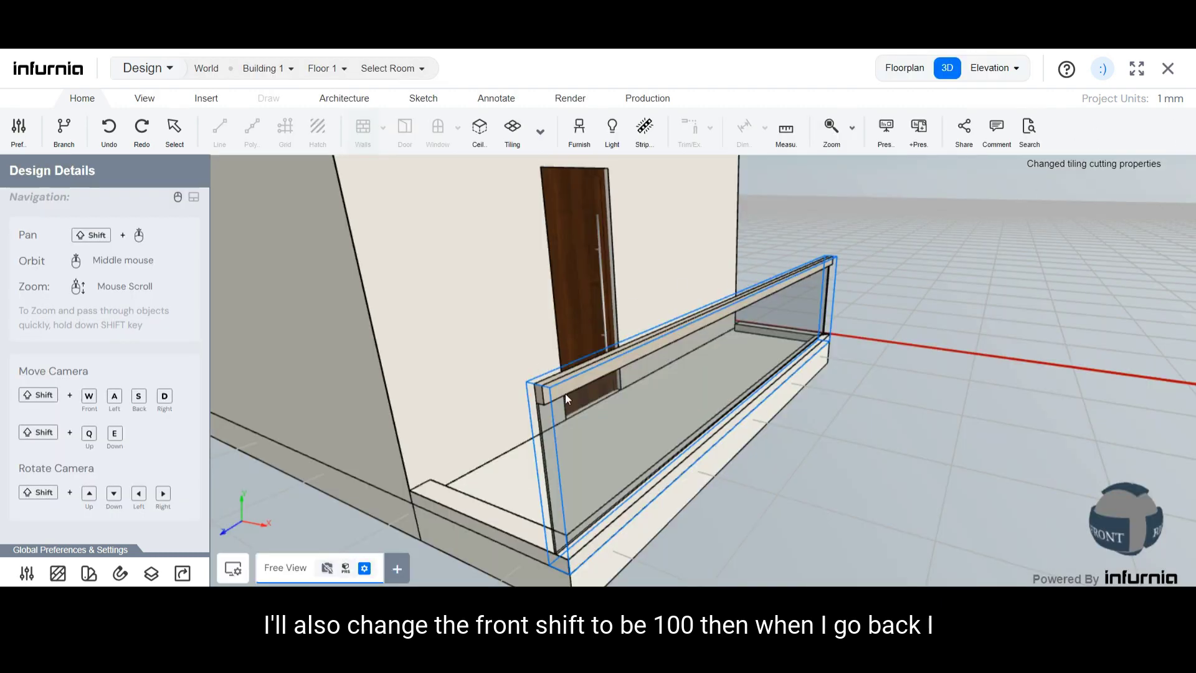